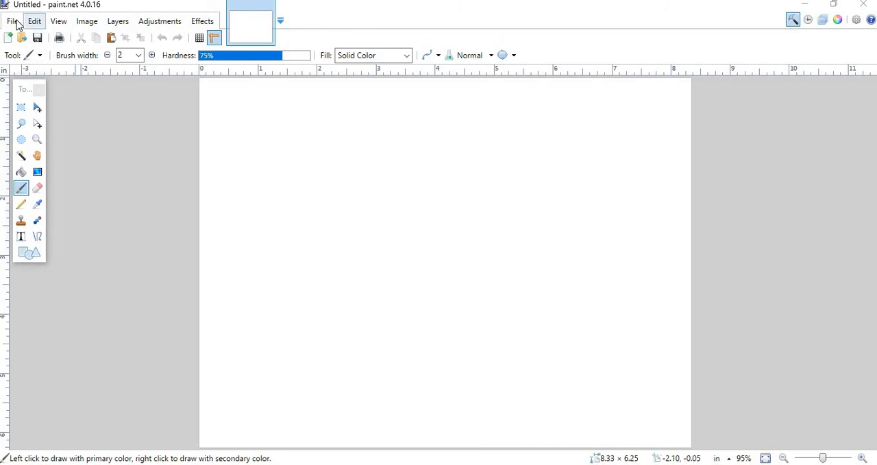
# Open the image BBQ_Logo_jpg from the Downloads folder.
pyautogui.click(12, 20)
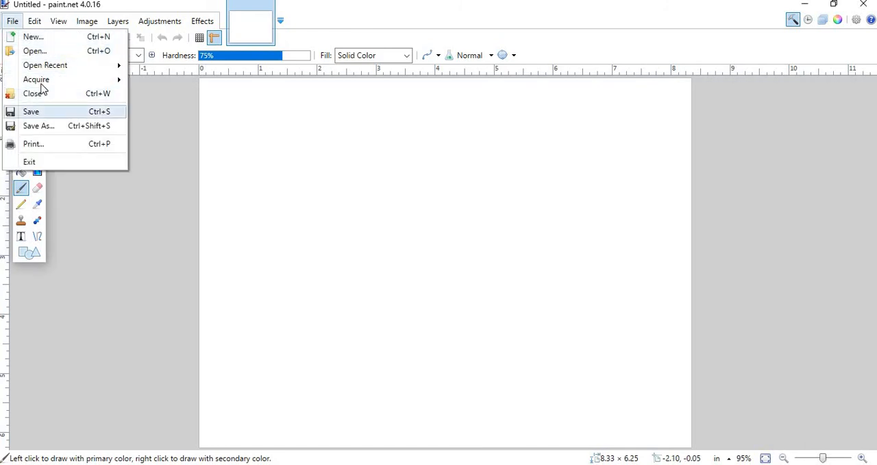
pyautogui.click(35, 52)
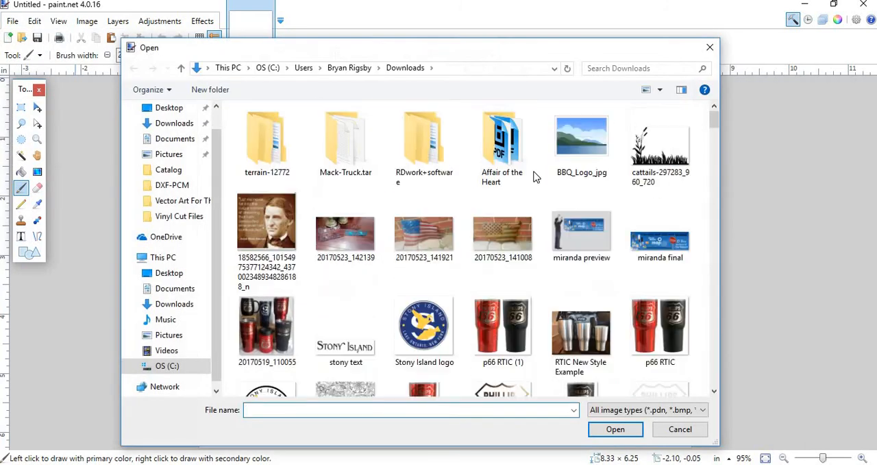
pyautogui.click(580, 144)
pyautogui.click(615, 429)
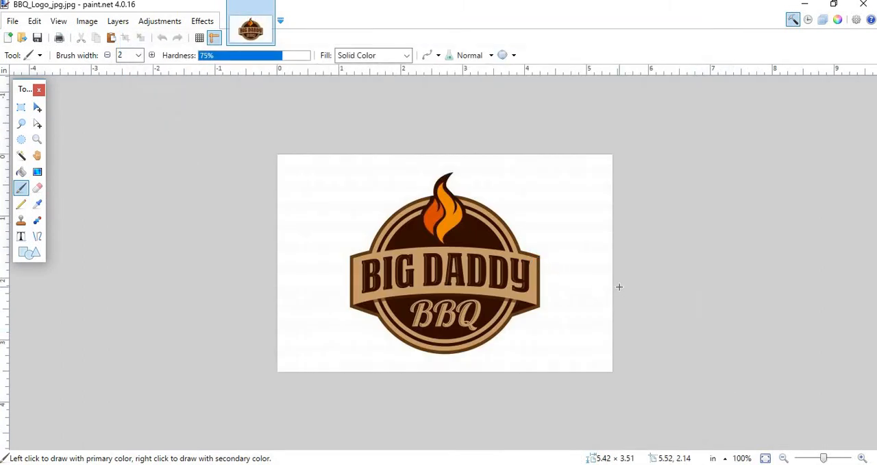
# Select the logo's dark brown area below the flame with the Magic Wand at 50% tolerance.
pyautogui.keyDown('ctrl'); pyautogui.scroll(2, 618, 286); pyautogui.keyUp('ctrl')
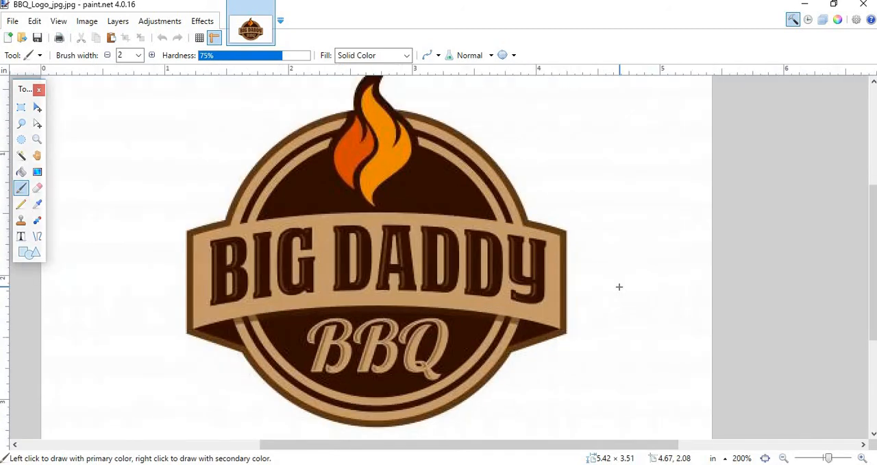
pyautogui.keyDown('ctrl'); pyautogui.scroll(-1, 619, 287); pyautogui.keyUp('ctrl')
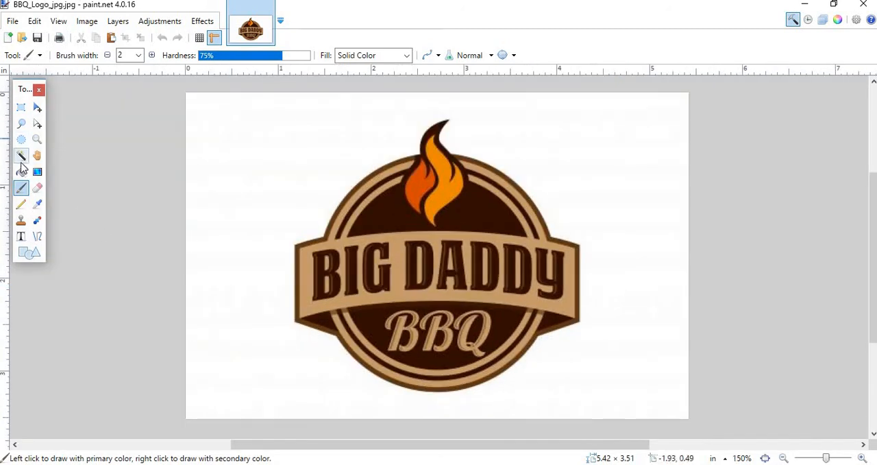
pyautogui.click(21, 156)
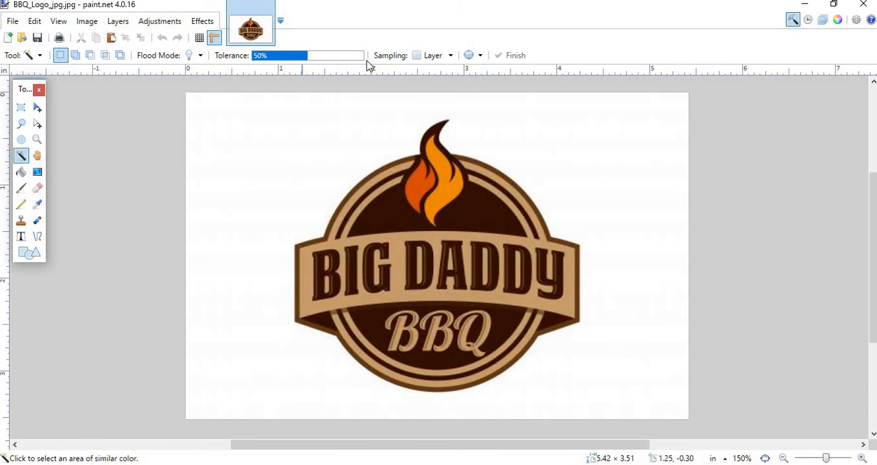
pyautogui.click(385, 211)
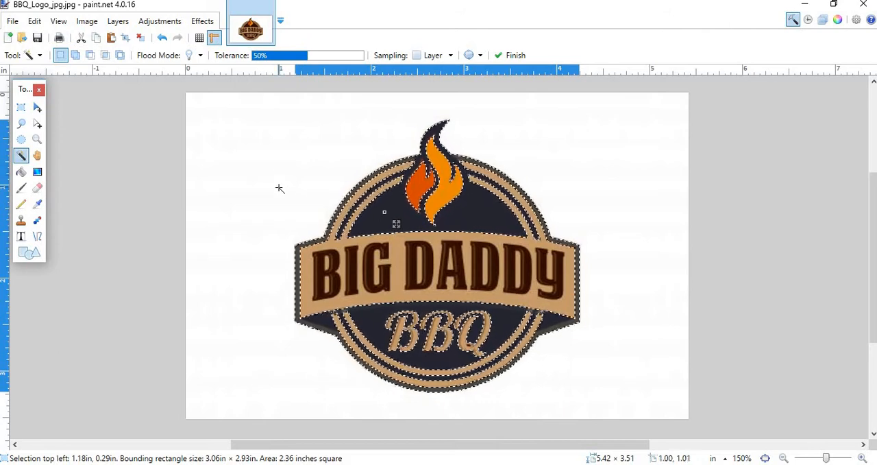
pyautogui.click(324, 322)
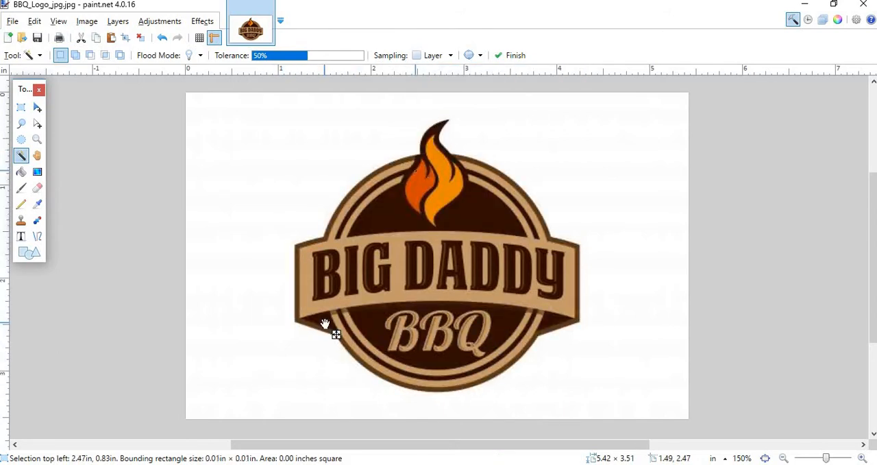
pyautogui.click(373, 226)
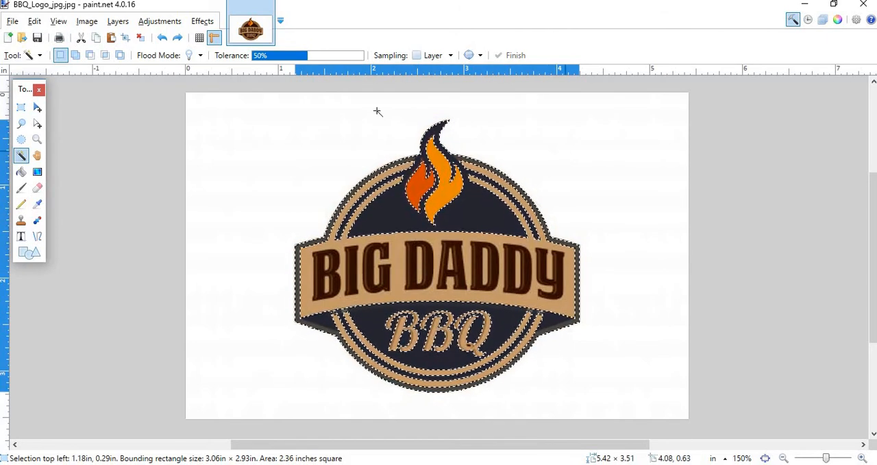
# Reselect the logo's dark brown upper area at 31% tolerance and add the dark rings, outer border and area around BBQ.
pyautogui.click(283, 59)
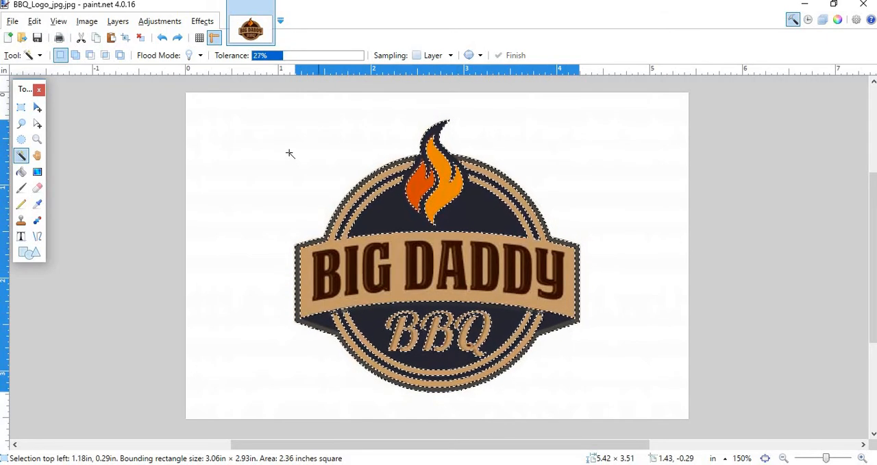
pyautogui.click(291, 153)
pyautogui.click(376, 210)
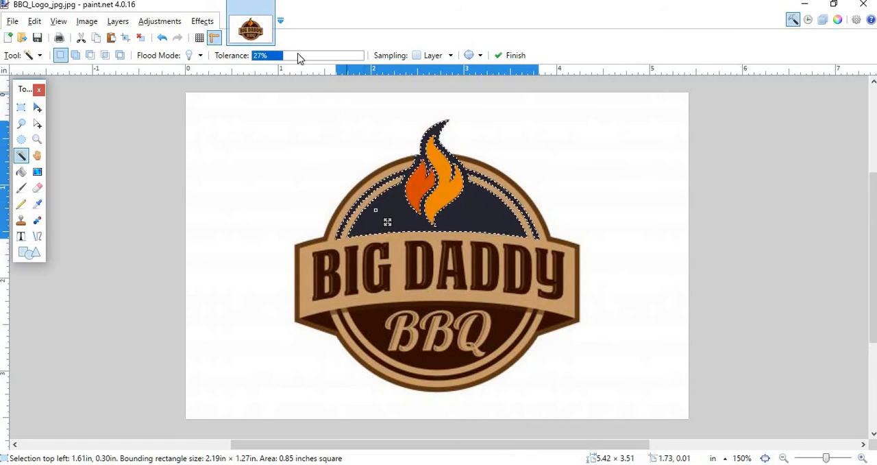
pyautogui.click(298, 56)
pyautogui.click(300, 56)
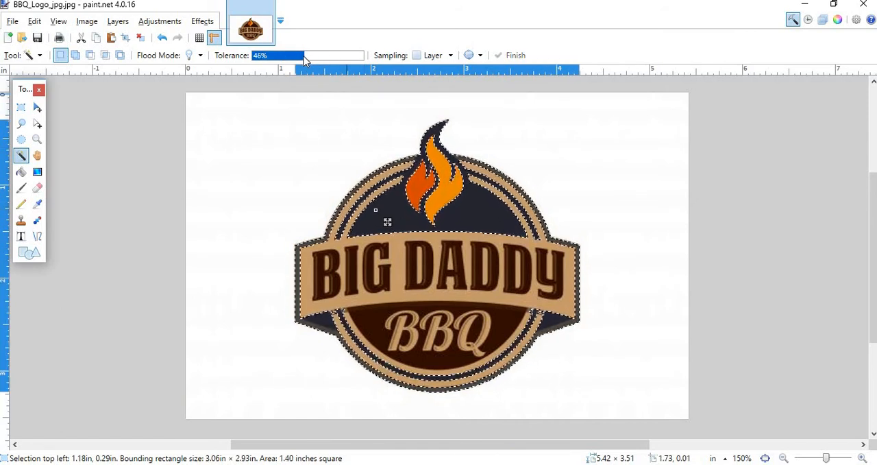
pyautogui.moveTo(296, 58); pyautogui.dragTo(287, 59)
pyautogui.click(296, 58)
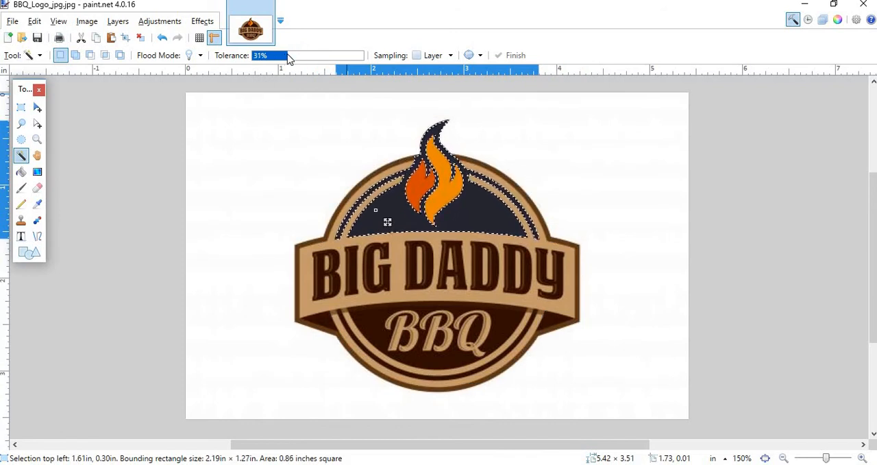
pyautogui.keyDown('ctrl'); pyautogui.click(398, 178); pyautogui.keyUp('ctrl')
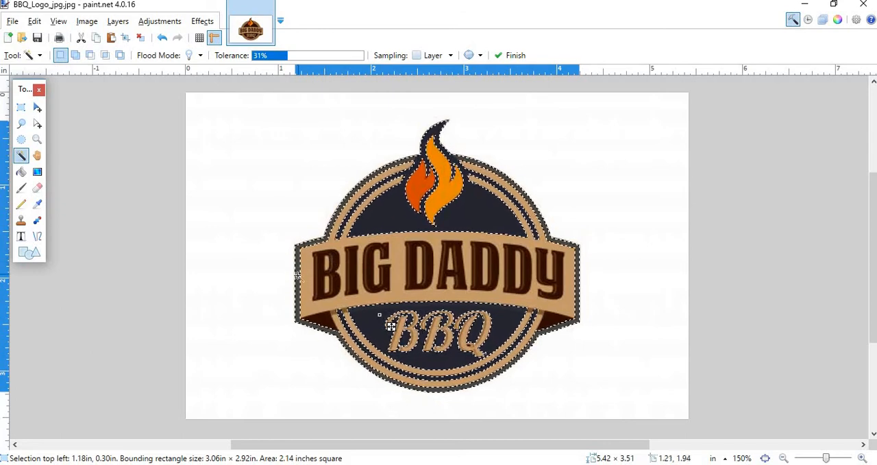
# Add the letters of BIG and the first D and A of DADDY to the selection, with the tolerance set to 43%.
pyautogui.keyDown('ctrl'); pyautogui.scroll(1, 297, 274); pyautogui.keyUp('ctrl')
pyautogui.keyDown('ctrl'); pyautogui.scroll(2, 297, 275); pyautogui.keyUp('ctrl')
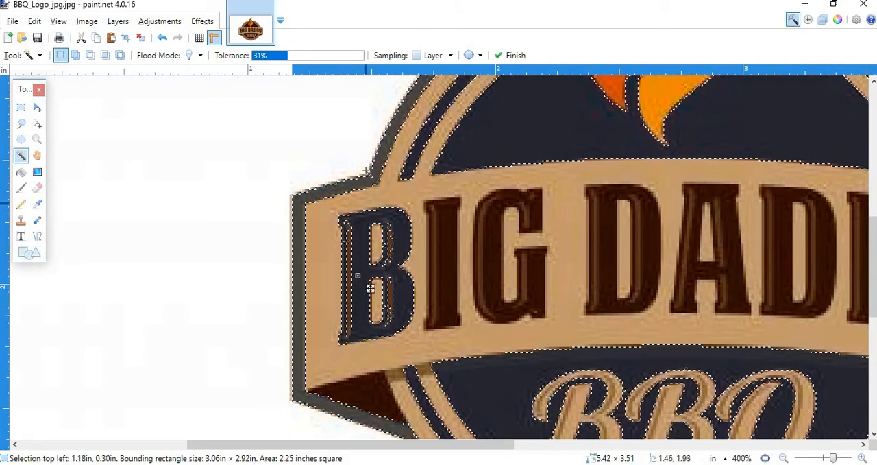
pyautogui.click(304, 56)
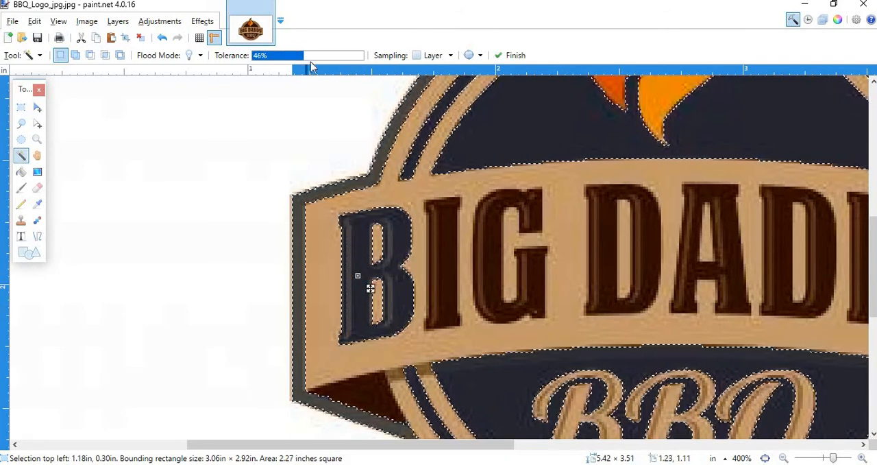
pyautogui.click(300, 56)
pyautogui.keyDown('ctrl'); pyautogui.click(447, 257); pyautogui.keyUp('ctrl')
pyautogui.keyDown('ctrl'); pyautogui.click(491, 252); pyautogui.keyUp('ctrl')
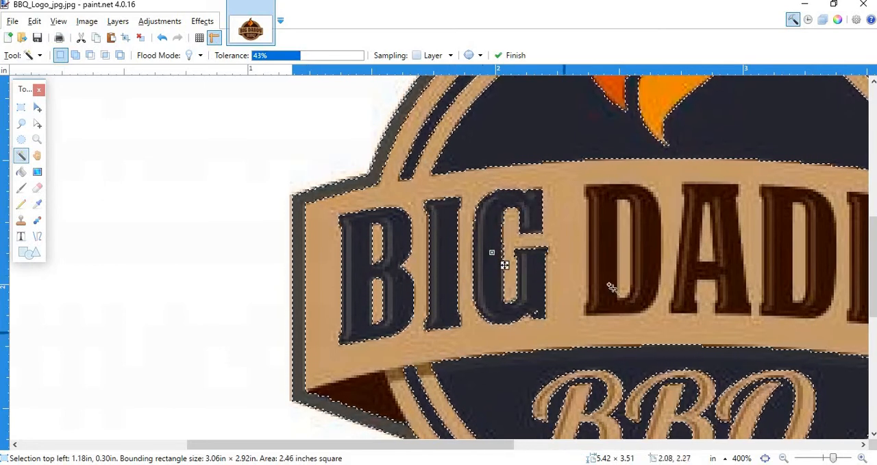
pyautogui.keyDown('ctrl'); pyautogui.click(608, 256); pyautogui.keyUp('ctrl')
pyautogui.keyDown('ctrl'); pyautogui.click(729, 246); pyautogui.keyUp('ctrl')
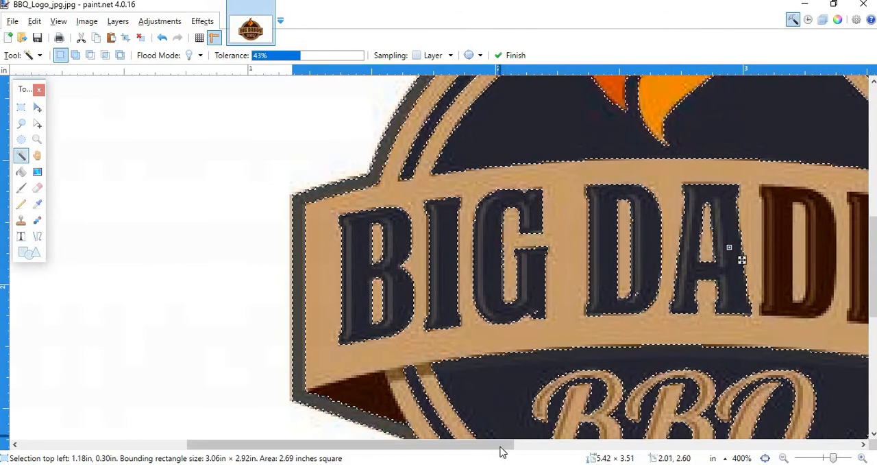
# Add the last three letters of DADDY to the selection, using 41% tolerance for both Ds and 48% for the Y.
pyautogui.moveTo(501, 453); pyautogui.dragTo(675, 455)
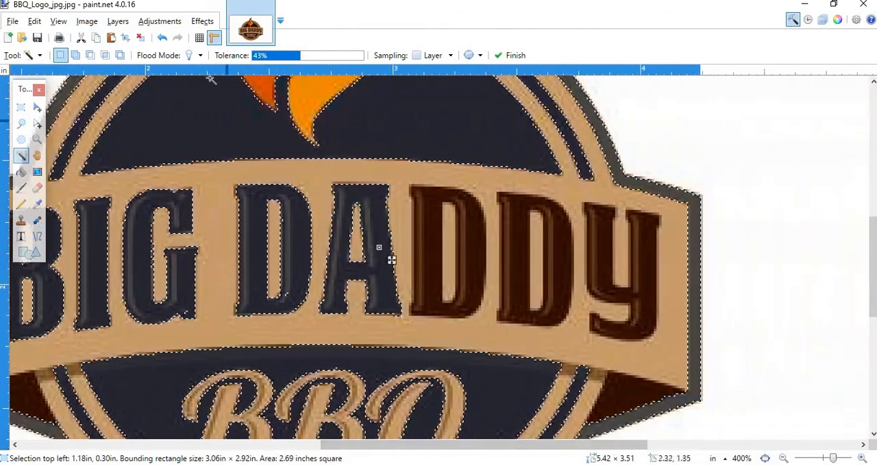
pyautogui.click(300, 58)
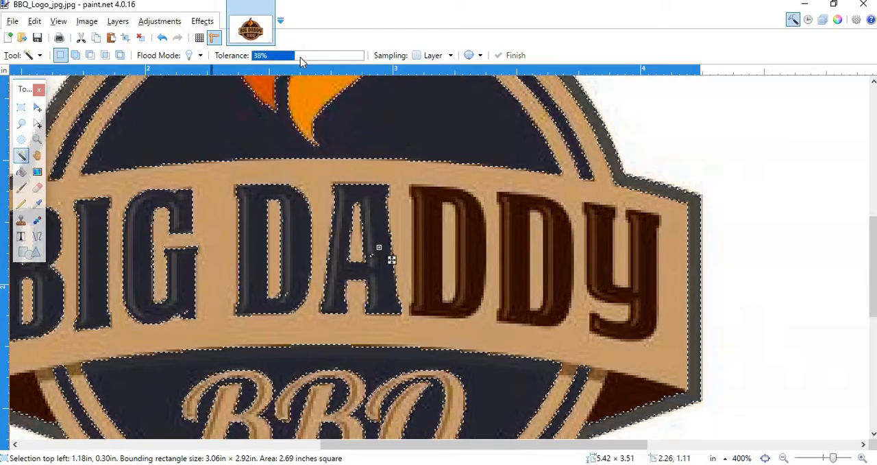
pyautogui.moveTo(301, 59); pyautogui.dragTo(297, 59)
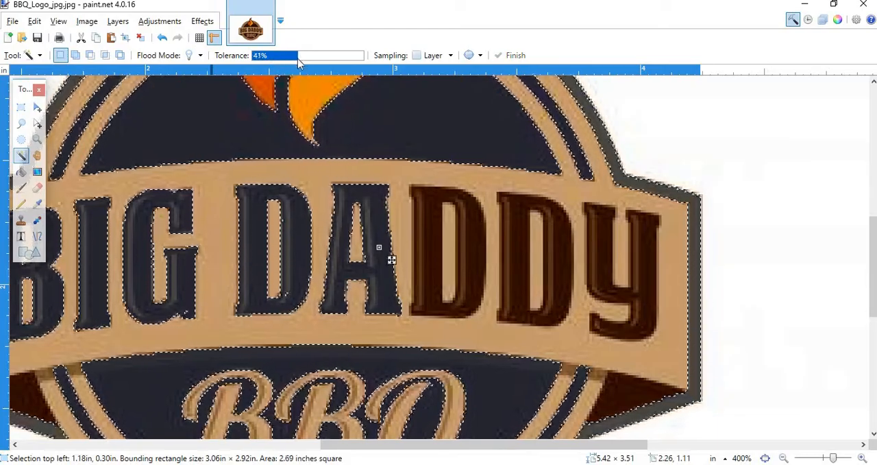
pyautogui.keyDown('ctrl'); pyautogui.click(479, 253); pyautogui.keyUp('ctrl')
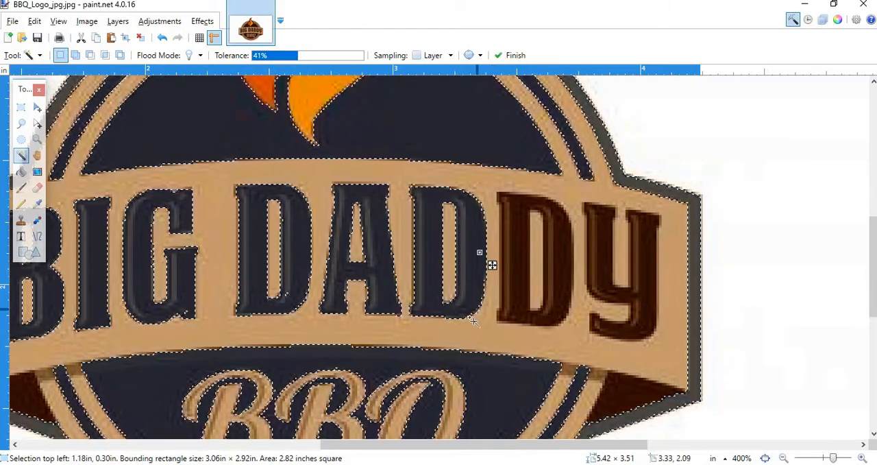
pyautogui.keyDown('ctrl'); pyautogui.click(524, 247); pyautogui.keyUp('ctrl')
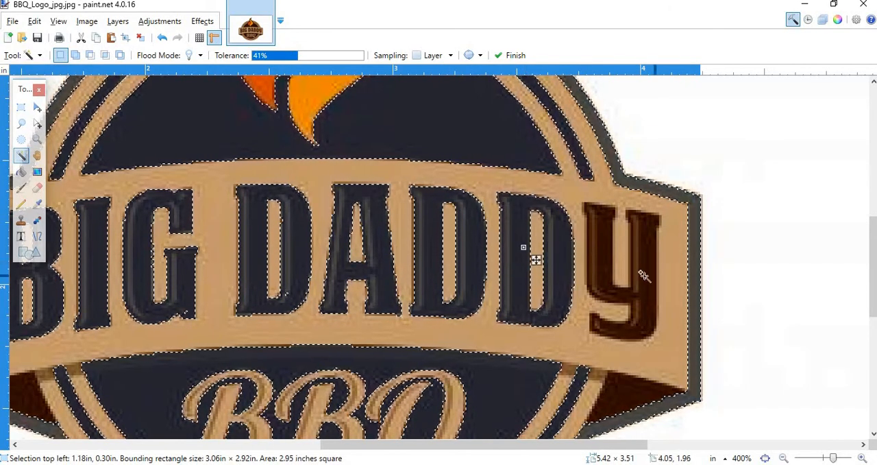
pyautogui.click(303, 57)
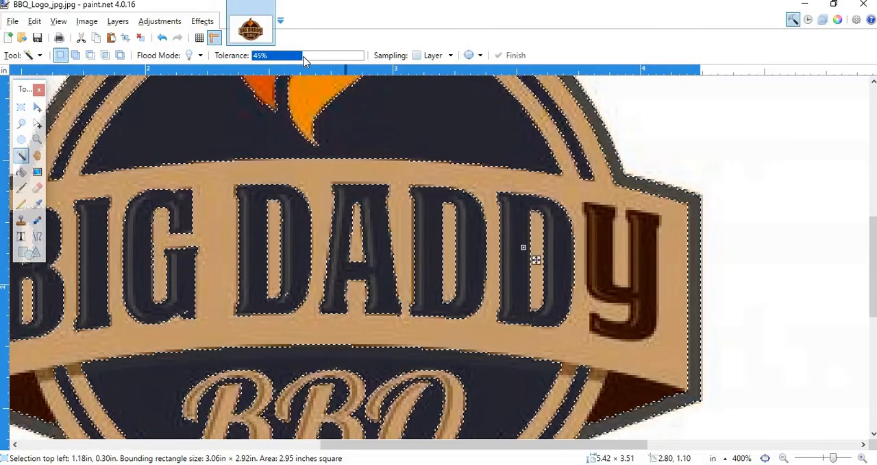
pyautogui.moveTo(524, 247); pyautogui.dragTo(603, 247)
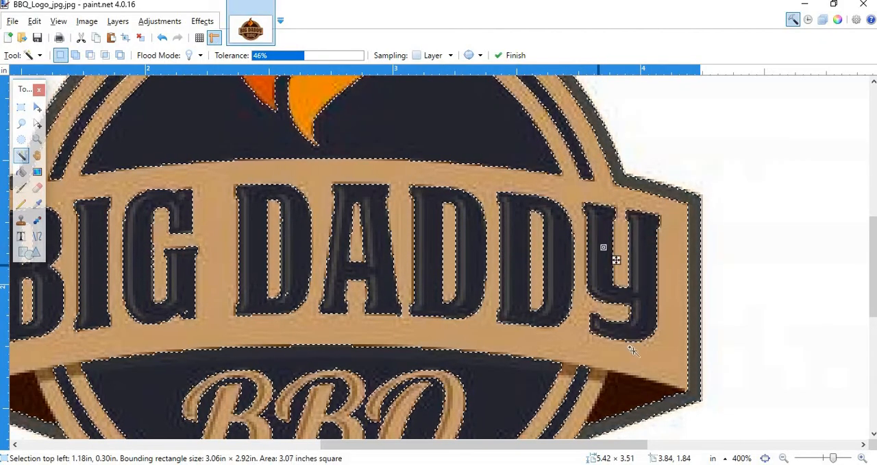
pyautogui.click(307, 59)
# Try adding the missed spot inside the first D of DADDY to the selection and undo that addition.
pyautogui.keyDown('ctrl'); pyautogui.scroll(-4, 204, 209); pyautogui.keyUp('ctrl')
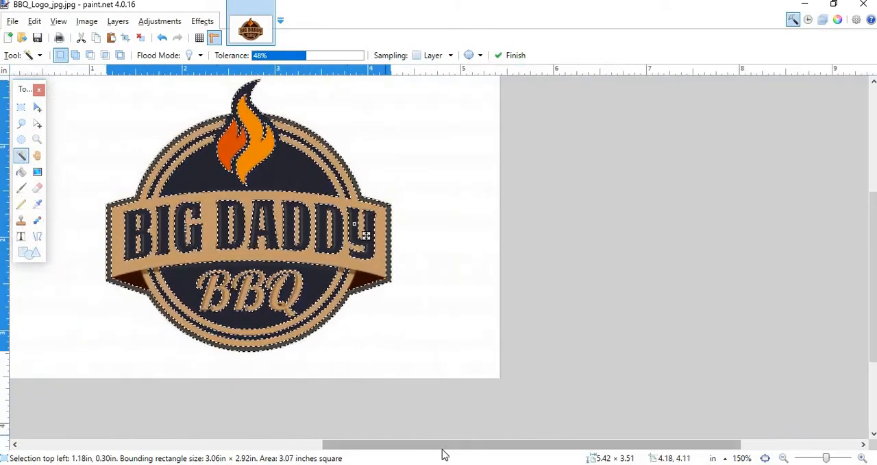
pyautogui.moveTo(443, 452); pyautogui.dragTo(394, 454)
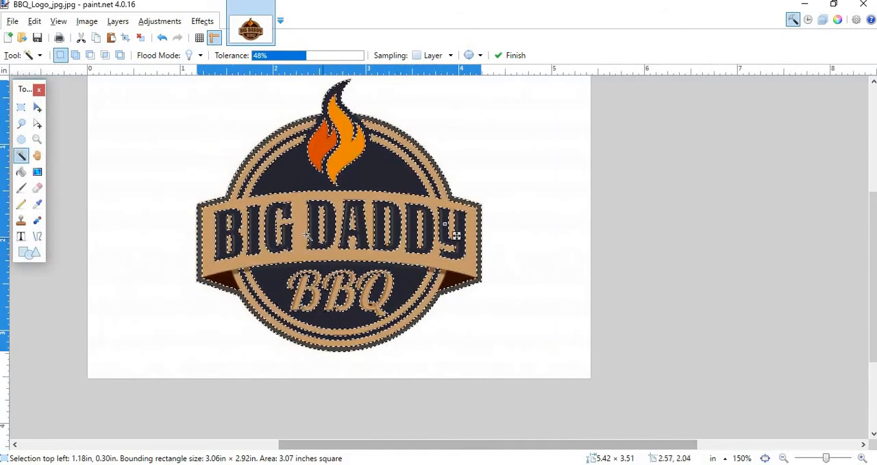
pyautogui.keyDown('ctrl'); pyautogui.scroll(5, 305, 233); pyautogui.keyUp('ctrl')
pyautogui.keyDown('ctrl'); pyautogui.scroll(3, 305, 233); pyautogui.keyUp('ctrl')
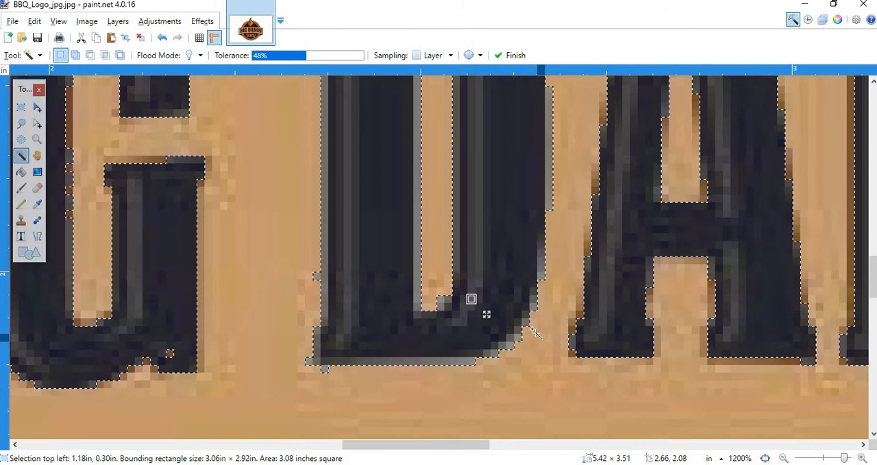
pyautogui.hotkey('ctrl', 'z')
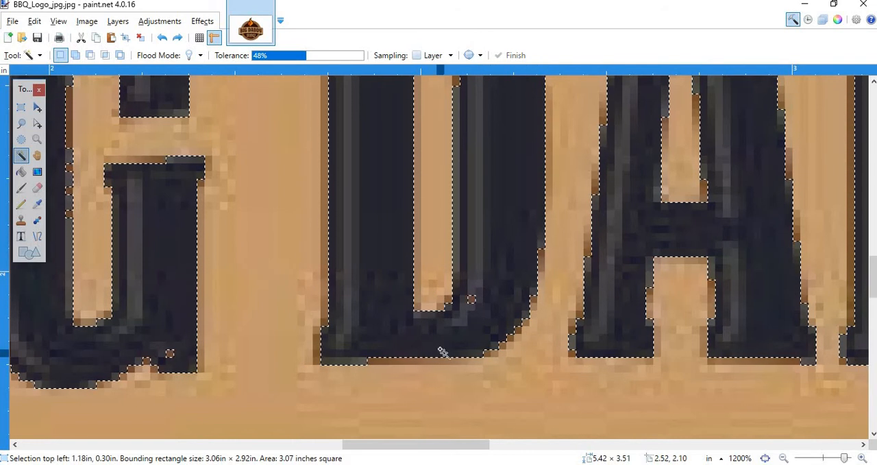
# Invert the selection so that everything except the dark brown logo parts is selected.
pyautogui.keyDown('ctrl'); pyautogui.scroll(-5, 443, 351); pyautogui.keyUp('ctrl')
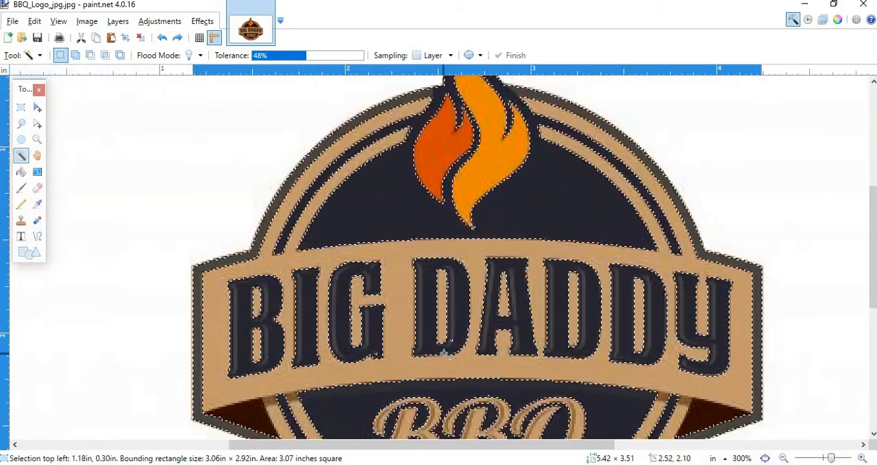
pyautogui.keyDown('ctrl'); pyautogui.scroll(-3, 543, 357); pyautogui.keyUp('ctrl')
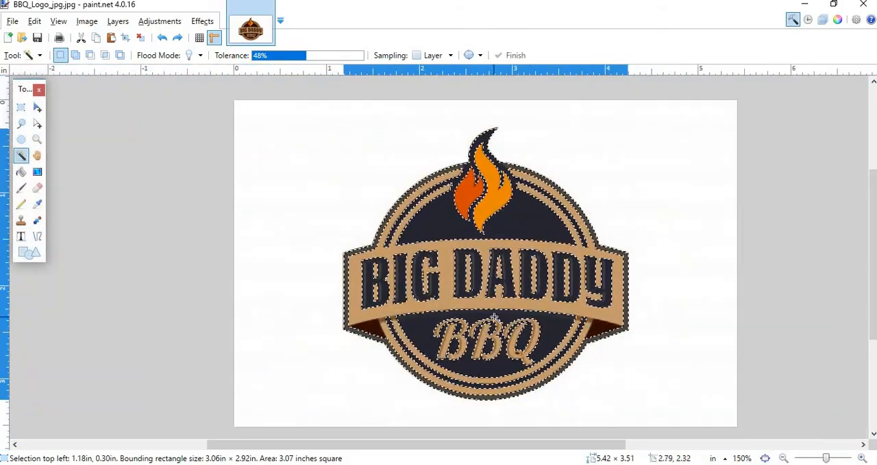
pyautogui.moveTo(486, 444); pyautogui.dragTo(517, 451)
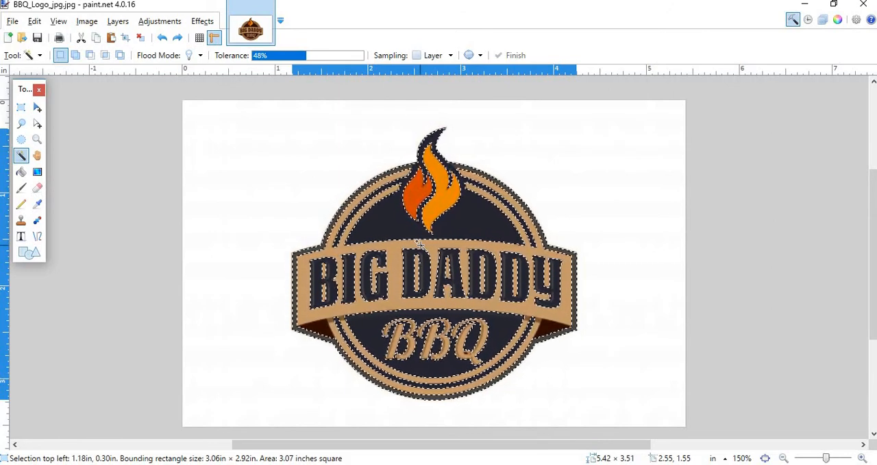
pyautogui.hotkey('ctrl', 'i')
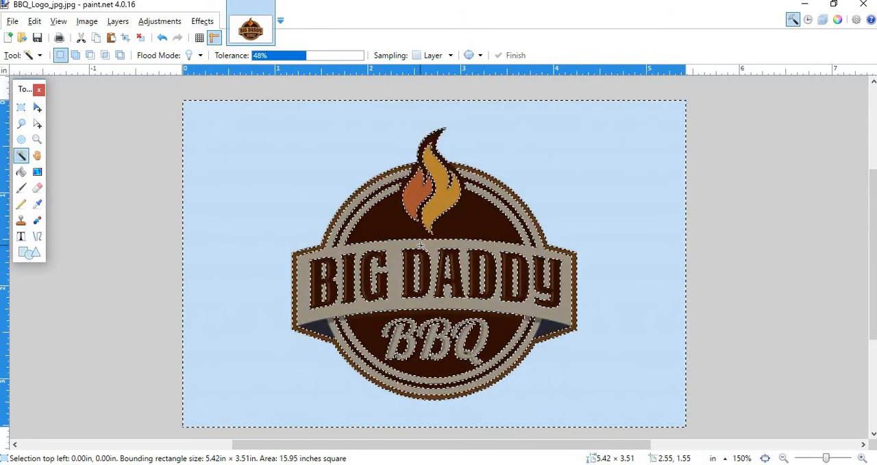
# Erase everything inside the selection using an eraser of width 200 with 100% hardness and antialiasing disabled.
pyautogui.click(38, 188)
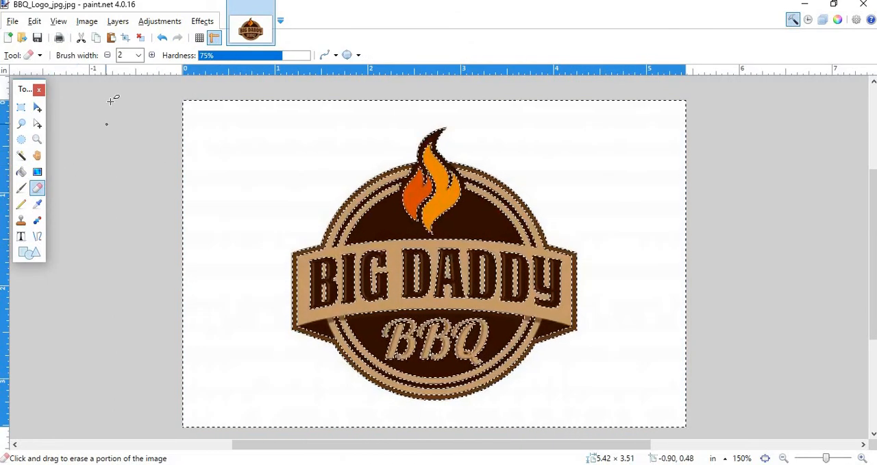
pyautogui.click(139, 55)
pyautogui.scroll(-7, 134, 178)
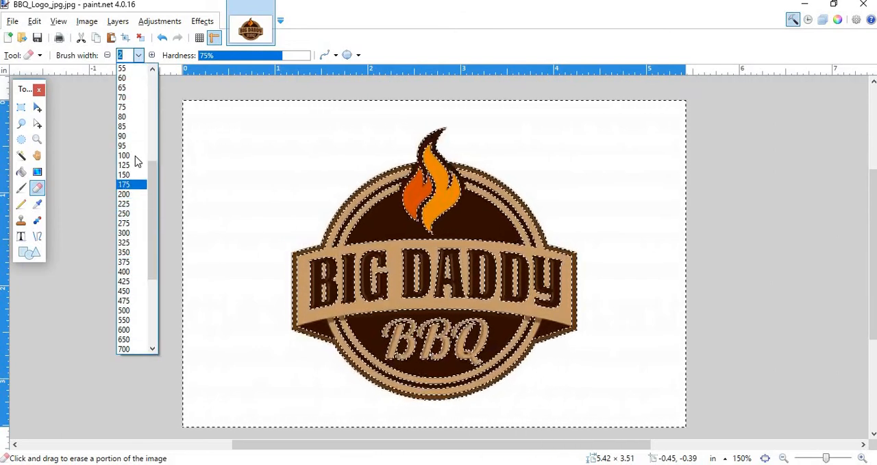
pyautogui.click(135, 194)
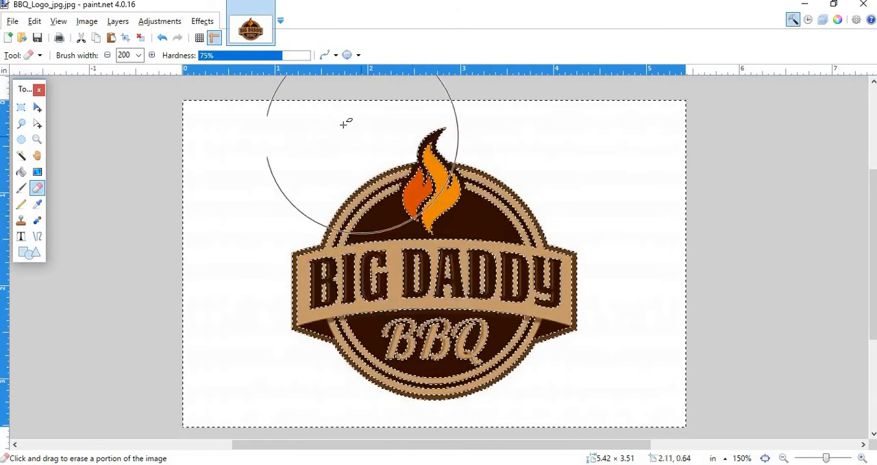
pyautogui.moveTo(270, 60); pyautogui.dragTo(316, 61)
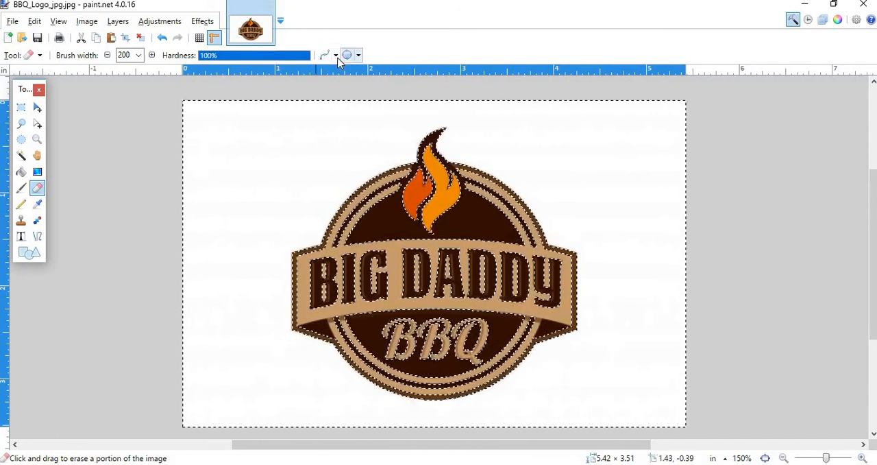
pyautogui.click(336, 54)
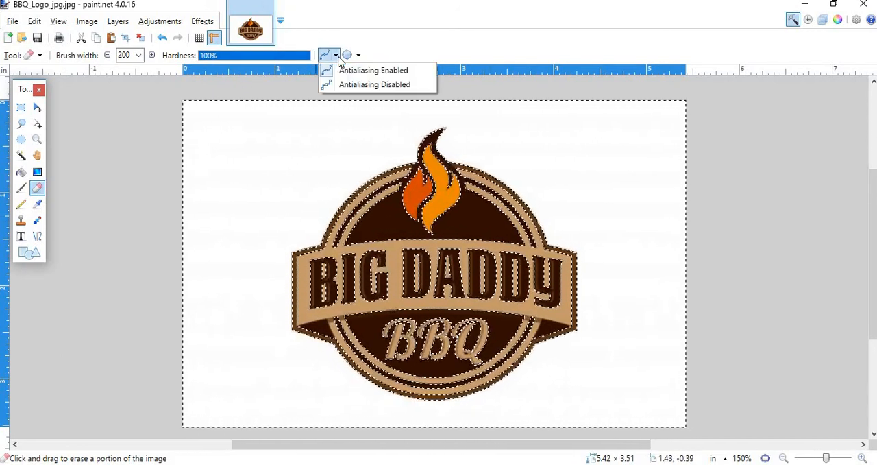
pyautogui.click(376, 85)
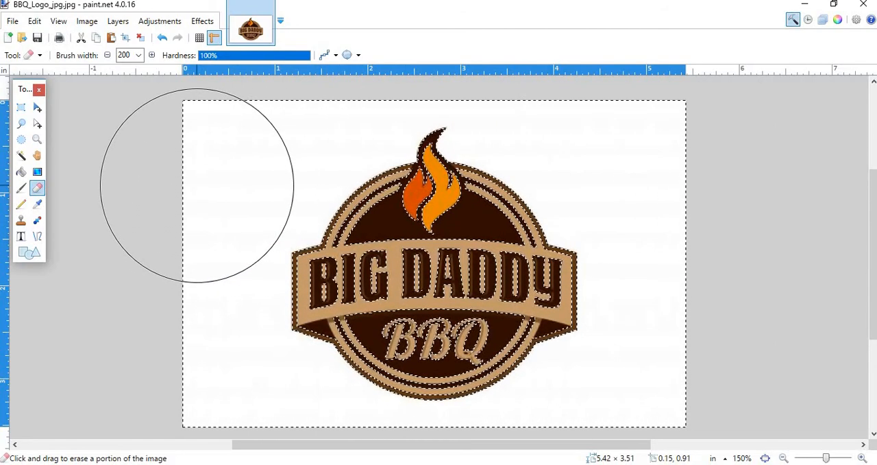
pyautogui.moveTo(198, 185)
pyautogui.mouseDown()
pyautogui.moveTo(357, 161)
pyautogui.moveTo(541, 111)
pyautogui.moveTo(687, 239)
pyautogui.moveTo(165, 323)
pyautogui.moveTo(701, 362)
pyautogui.moveTo(587, 411)
pyautogui.moveTo(251, 372)
pyautogui.mouseUp()
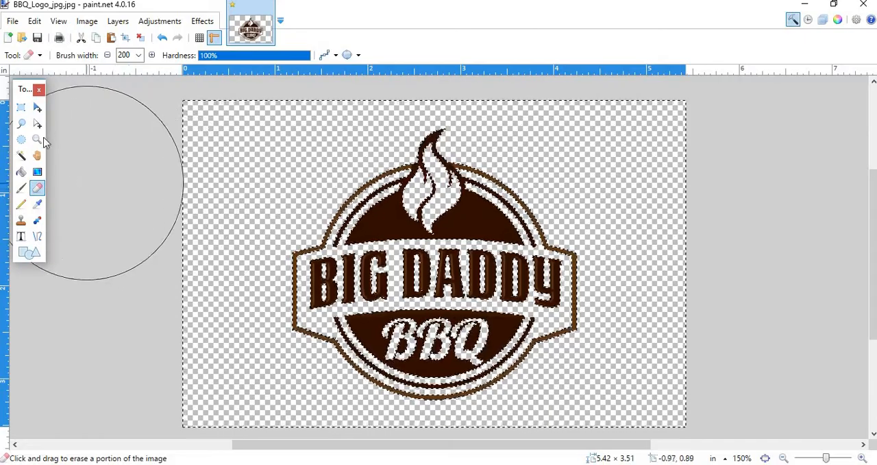
# Invert the selection and paint all remaining logo parts solid black with the paintbrush at width 200, clearing the selection when done.
pyautogui.click(20, 192)
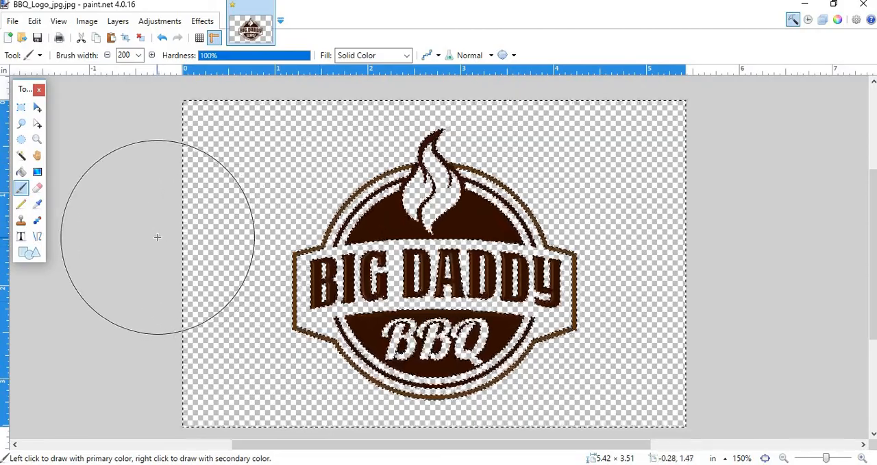
pyautogui.hotkey('ctrl', 'i')
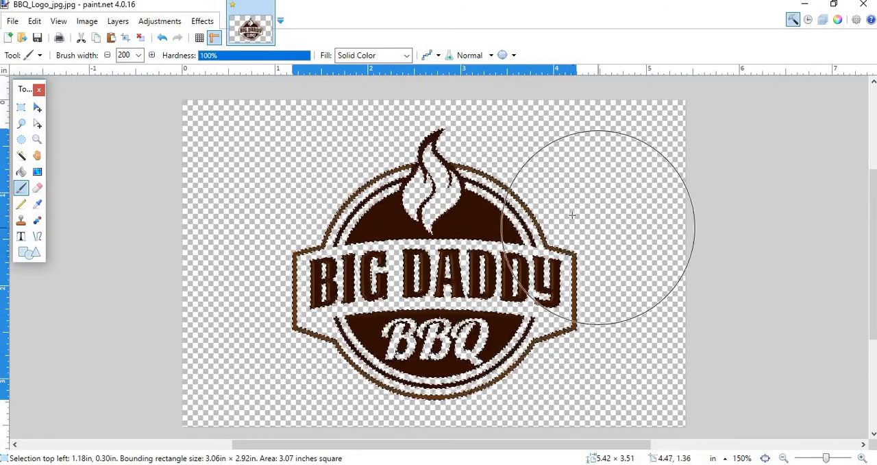
pyautogui.moveTo(572, 211)
pyautogui.mouseDown()
pyautogui.moveTo(459, 194)
pyautogui.moveTo(383, 260)
pyautogui.moveTo(583, 295)
pyautogui.moveTo(342, 308)
pyautogui.moveTo(555, 243)
pyautogui.mouseUp()
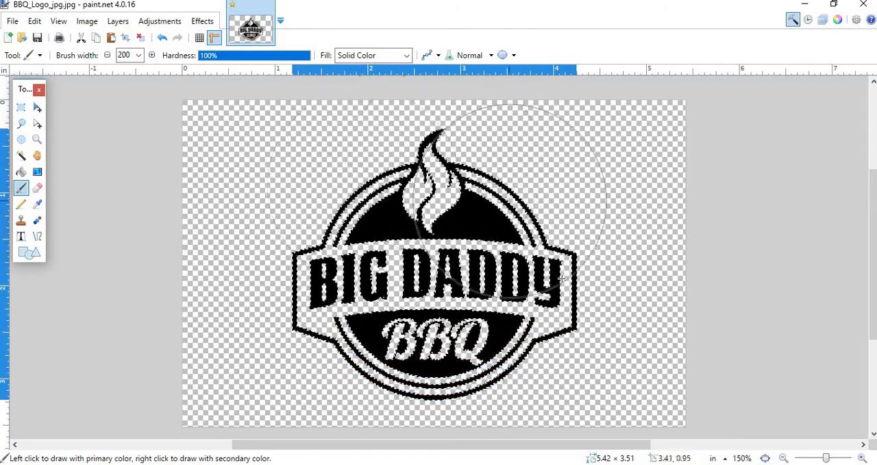
pyautogui.click(20, 109)
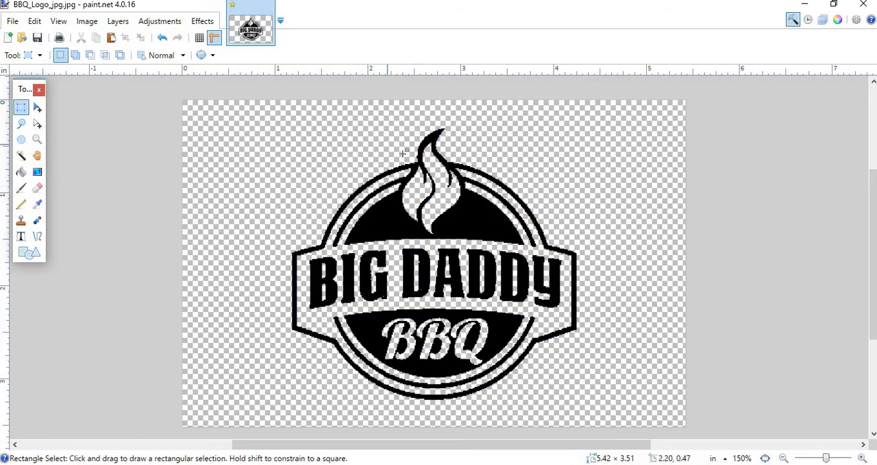
# Try touching up the first D of DADDY with the eraser at width 10 and undo the stroke.
pyautogui.keyDown('ctrl'); pyautogui.scroll(4, 437, 156); pyautogui.keyUp('ctrl')
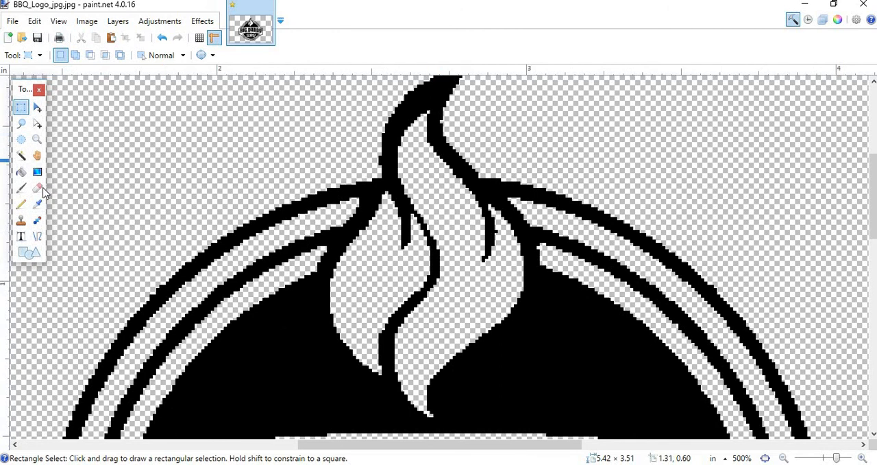
pyautogui.click(38, 188)
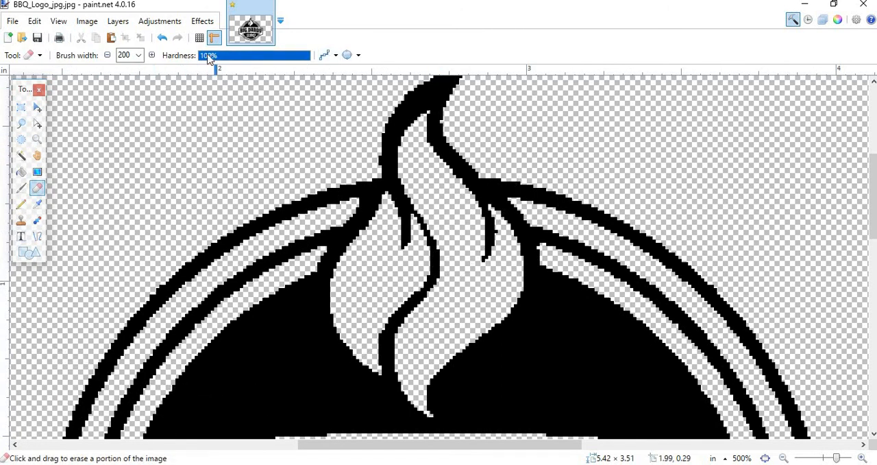
pyautogui.click(139, 55)
pyautogui.scroll(10, 135, 137)
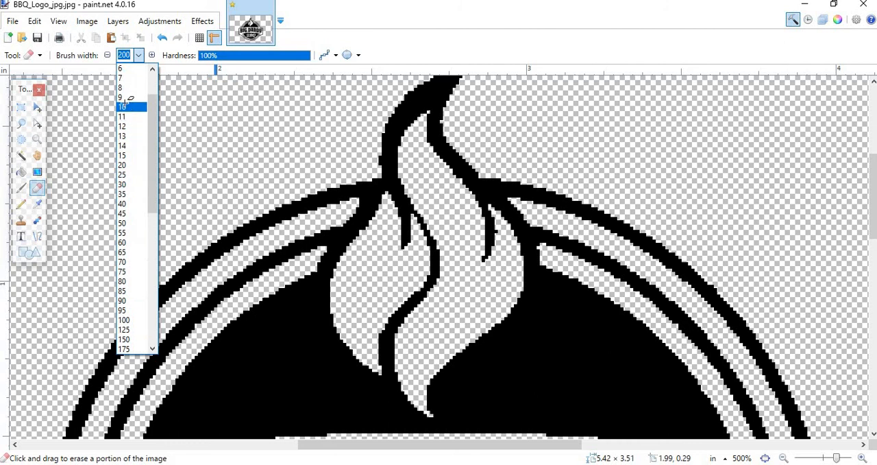
pyautogui.click(124, 106)
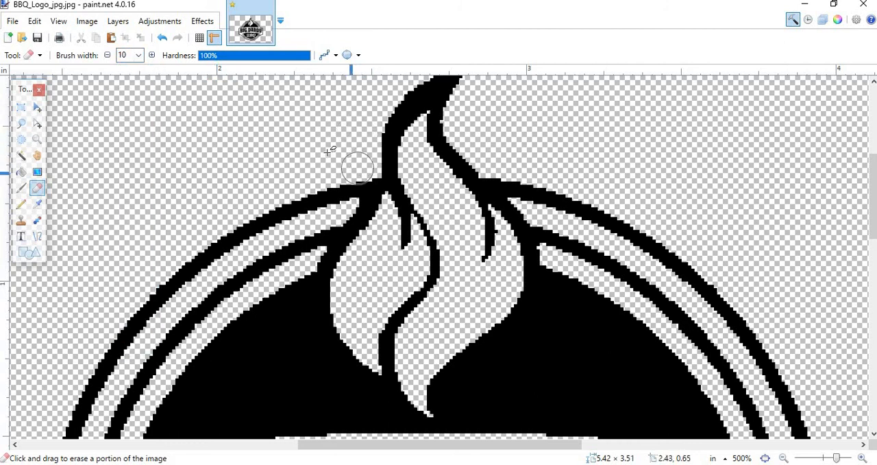
pyautogui.scroll(-3, 319, 198)
pyautogui.scroll(3, 208, 233)
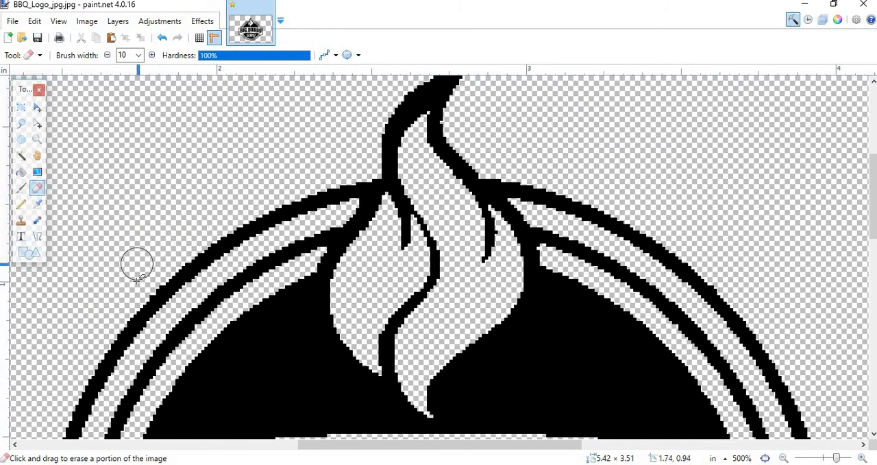
pyautogui.scroll(-3, 313, 264)
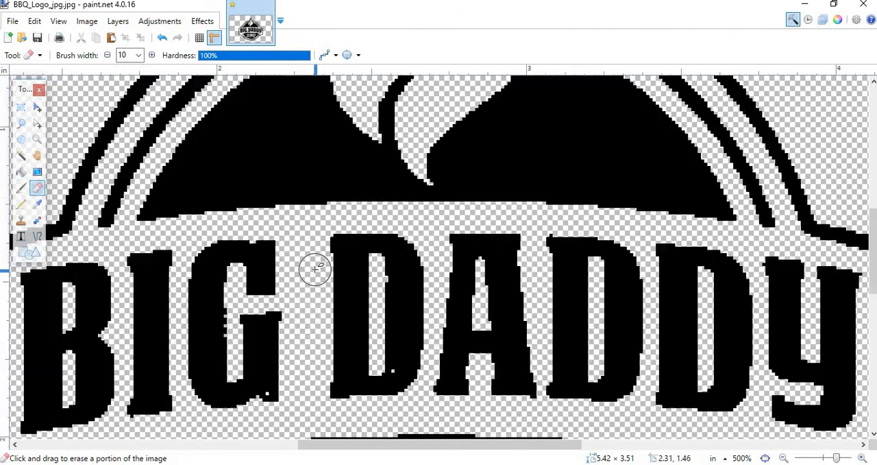
pyautogui.scroll(-1, 370, 285)
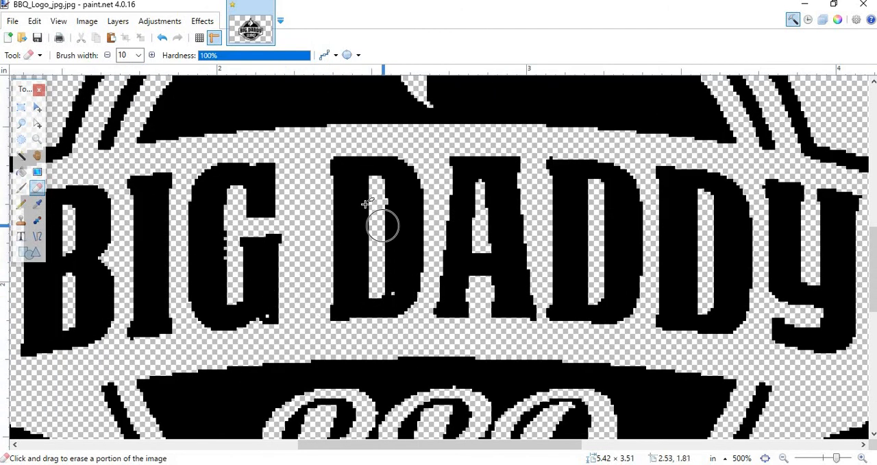
pyautogui.moveTo(397, 225); pyautogui.dragTo(394, 219)
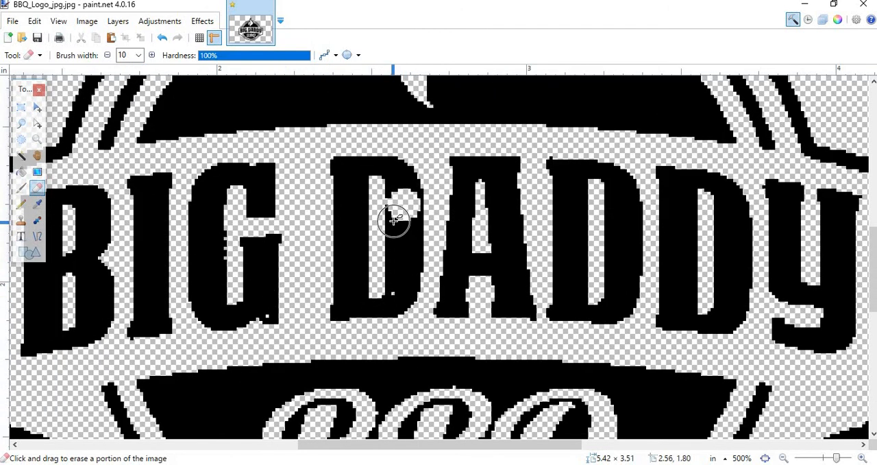
pyautogui.hotkey('ctrl', 'z')
# Fill the missed spots in the first D of DADDY and the G of BIG with the black paintbrush, using width 5 for the G.
pyautogui.click(22, 188)
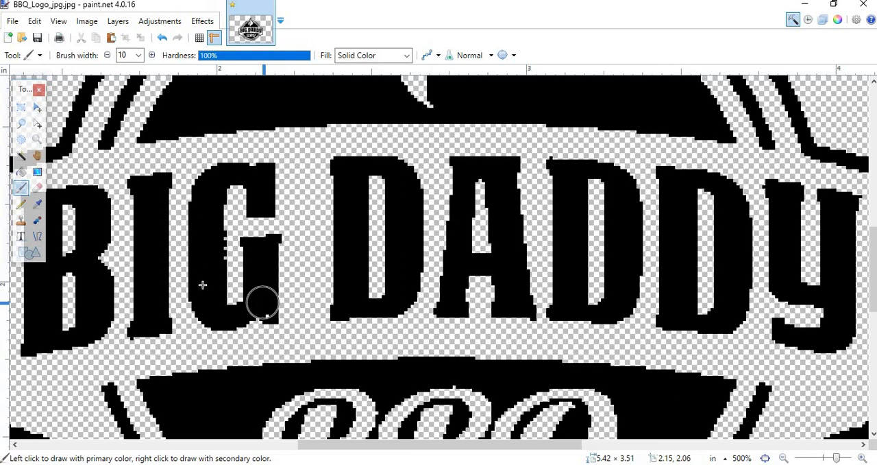
pyautogui.click(134, 55)
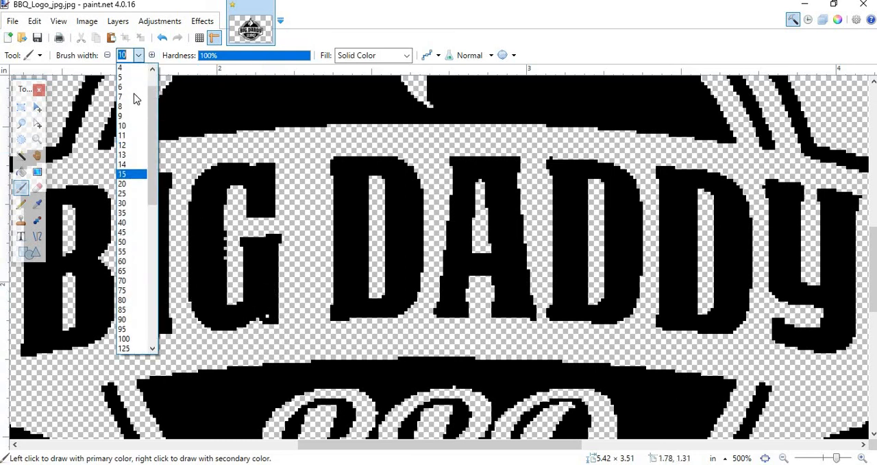
pyautogui.click(123, 78)
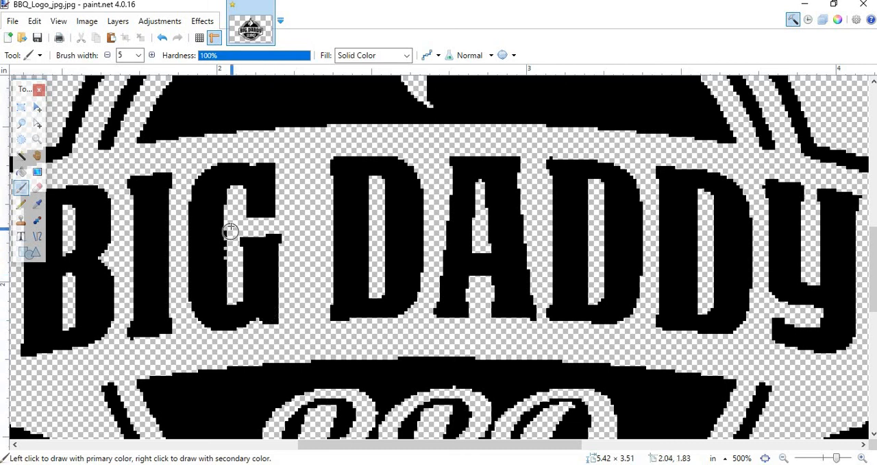
# Erase the jagged bumps along the inner edge of the G in BIG with the eraser at width 5.
pyautogui.click(37, 187)
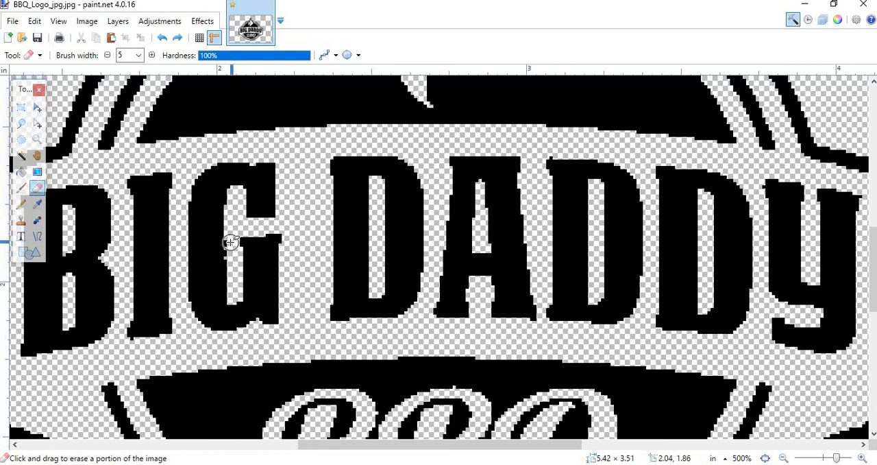
pyautogui.moveTo(230, 241); pyautogui.dragTo(230, 252)
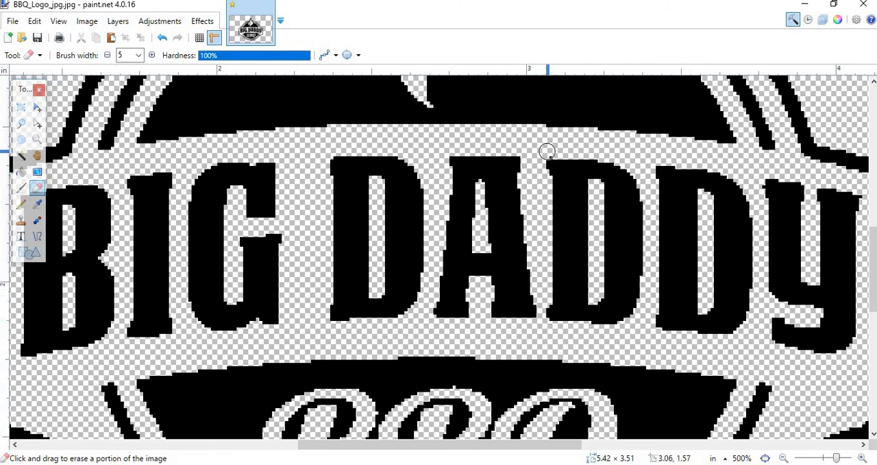
pyautogui.scroll(3, 542, 146)
pyautogui.scroll(2, 542, 146)
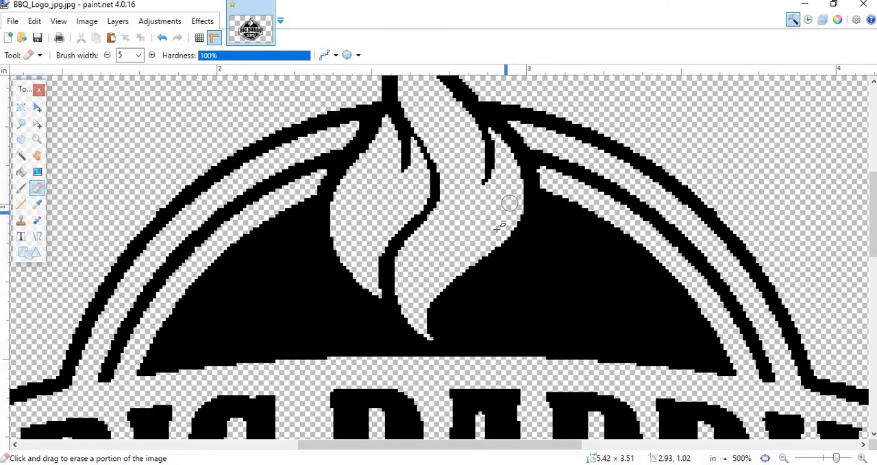
pyautogui.scroll(-11, 487, 231)
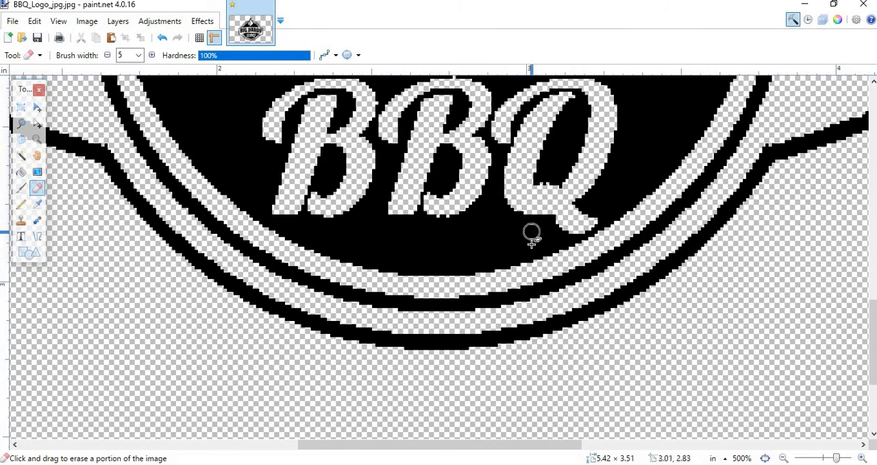
pyautogui.scroll(-2, 578, 261)
pyautogui.scroll(6, 577, 261)
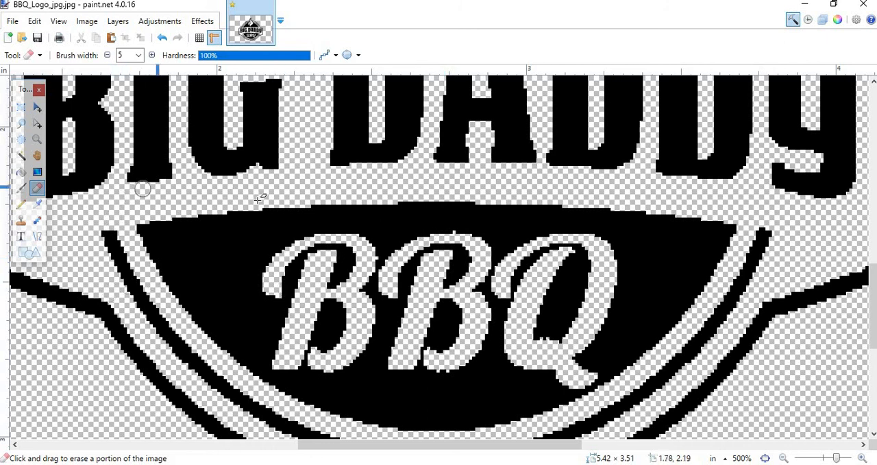
pyautogui.keyDown('ctrl'); pyautogui.scroll(-5, 381, 222); pyautogui.keyUp('ctrl')
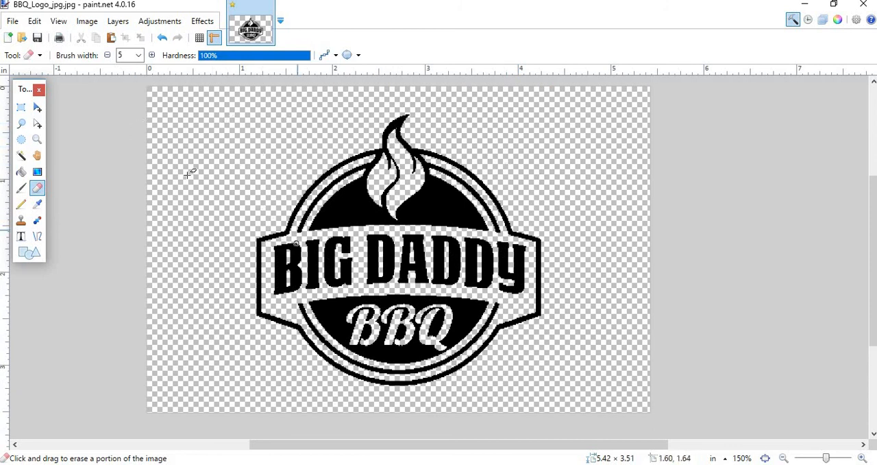
# Draw a rectangular selection around the logo and extend its edges to about 3.14 × 2.96 in to enclose the whole design.
pyautogui.click(21, 108)
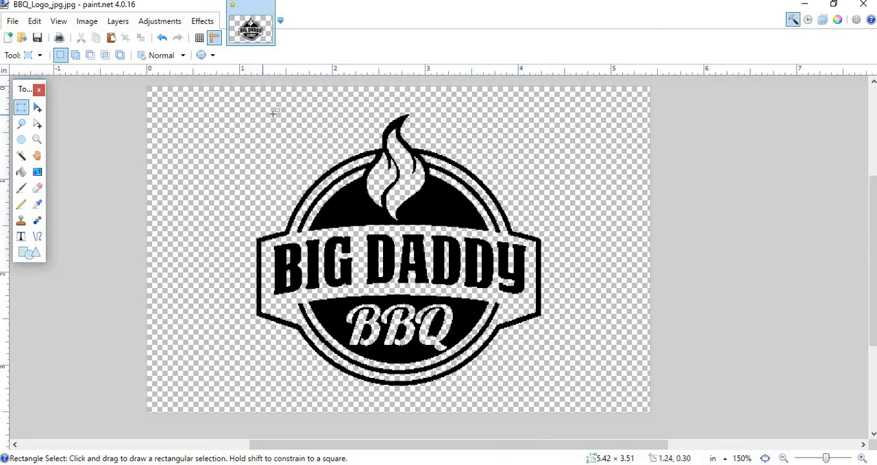
pyautogui.moveTo(266, 116); pyautogui.dragTo(544, 387)
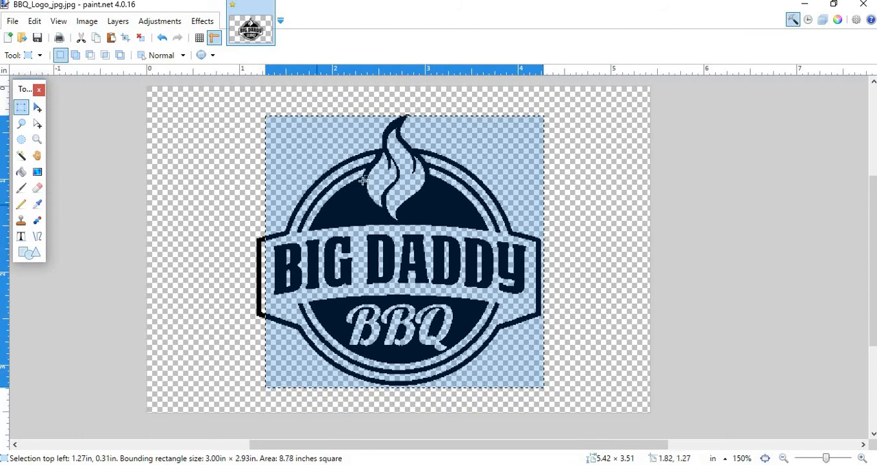
pyautogui.click(37, 123)
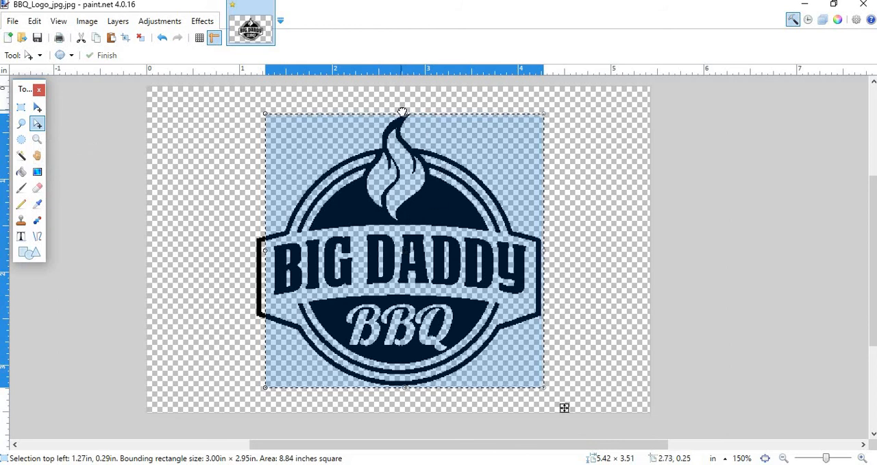
pyautogui.click(403, 111)
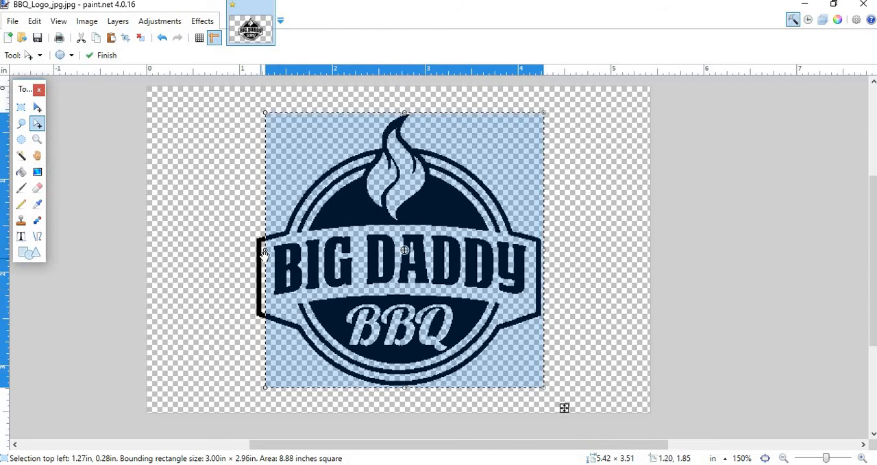
pyautogui.moveTo(259, 253); pyautogui.dragTo(251, 254)
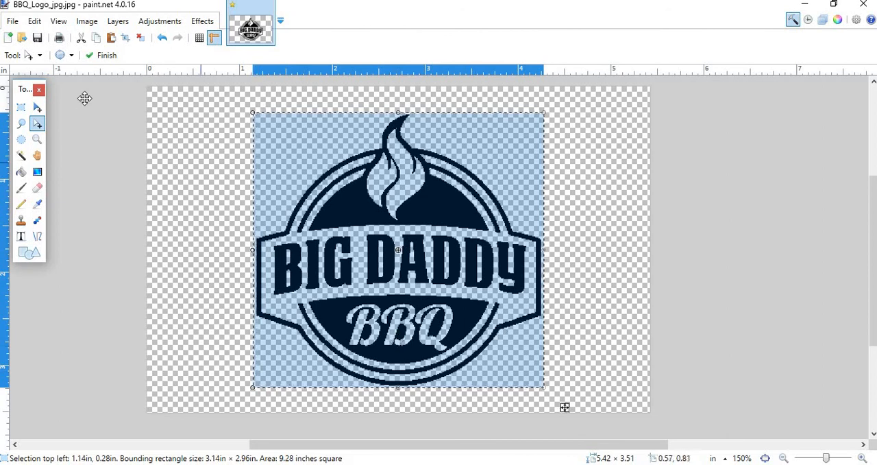
# Crop the image to the rectangular selection around the logo.
pyautogui.click(14, 21)
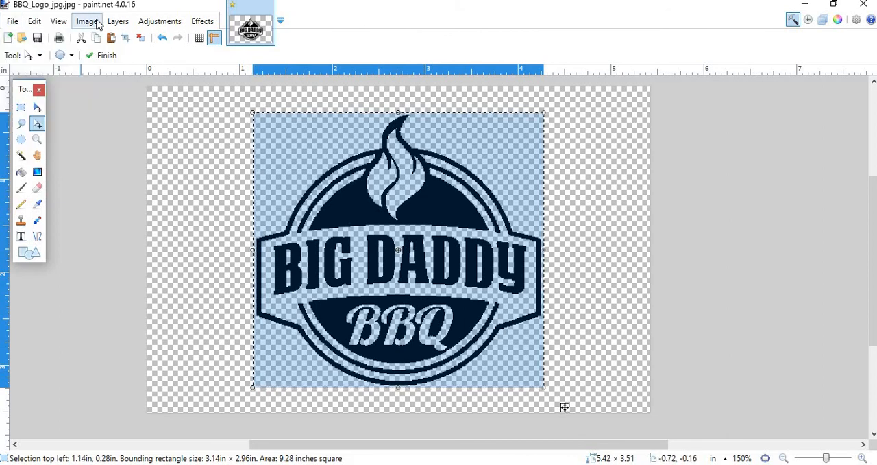
pyautogui.click(87, 21)
pyautogui.click(108, 37)
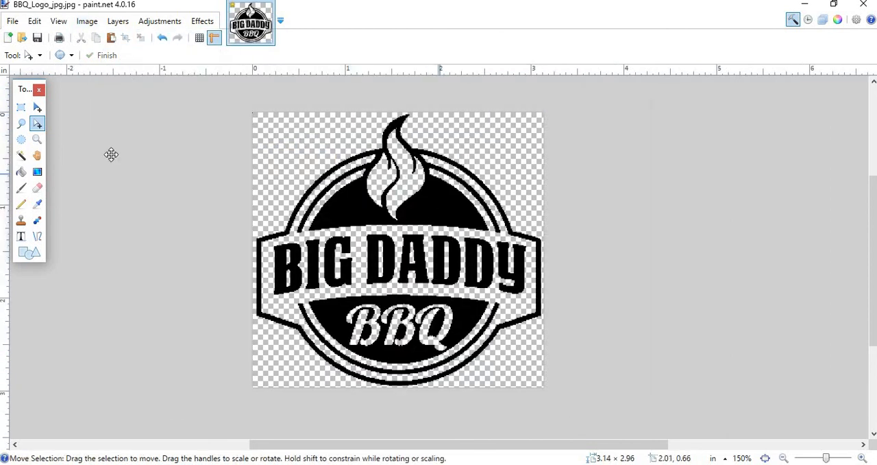
# Save the cropped logo image as a JPG at quality 100.
pyautogui.click(13, 21)
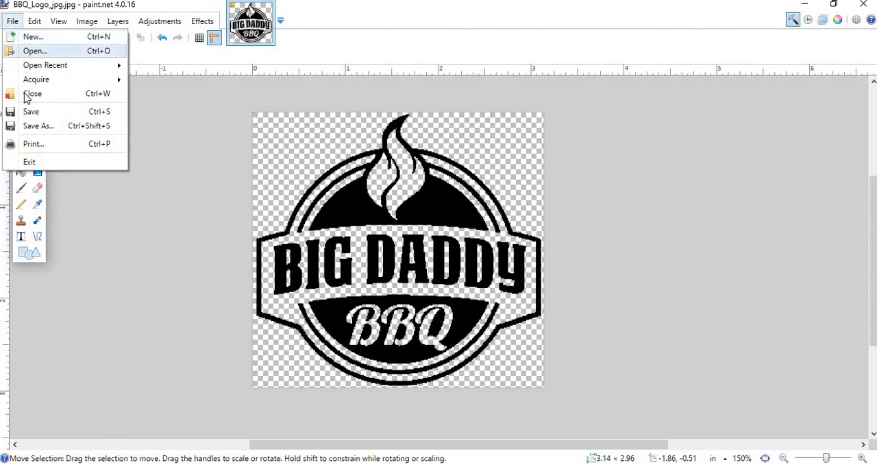
pyautogui.click(42, 113)
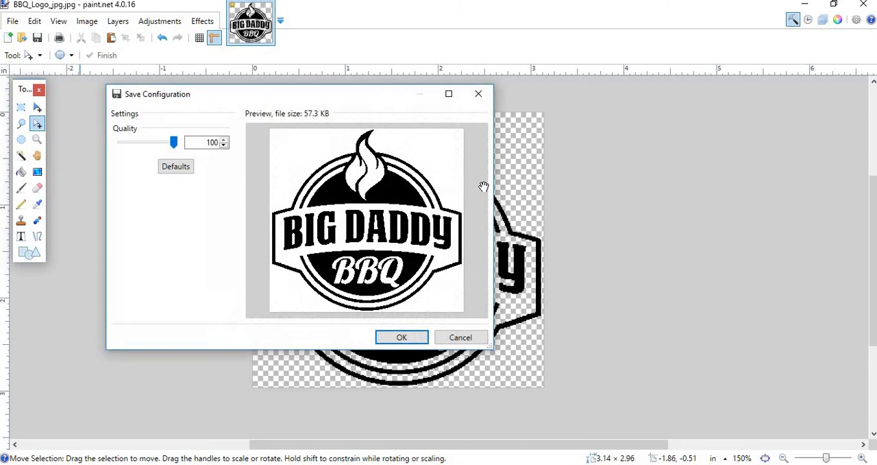
pyautogui.click(403, 338)
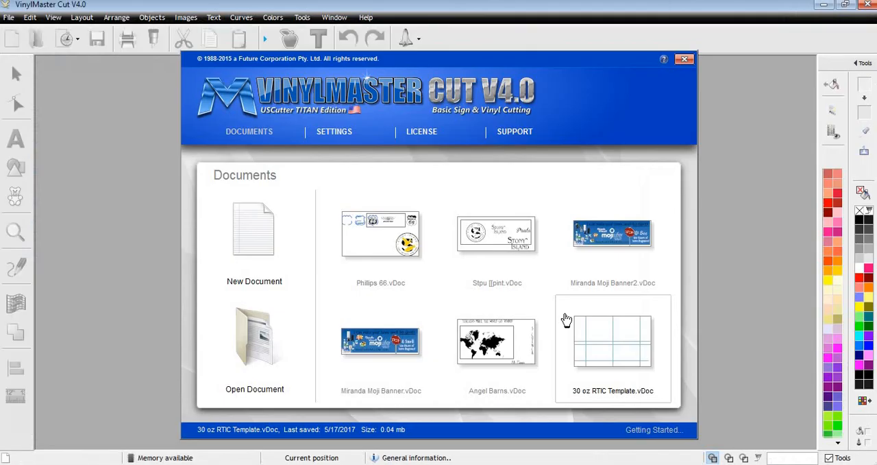
# Switch to VinylMaster Cut, create a new document and import BBQ_Logo_jpg from the Downloads folder.
pyautogui.click(223, 274)
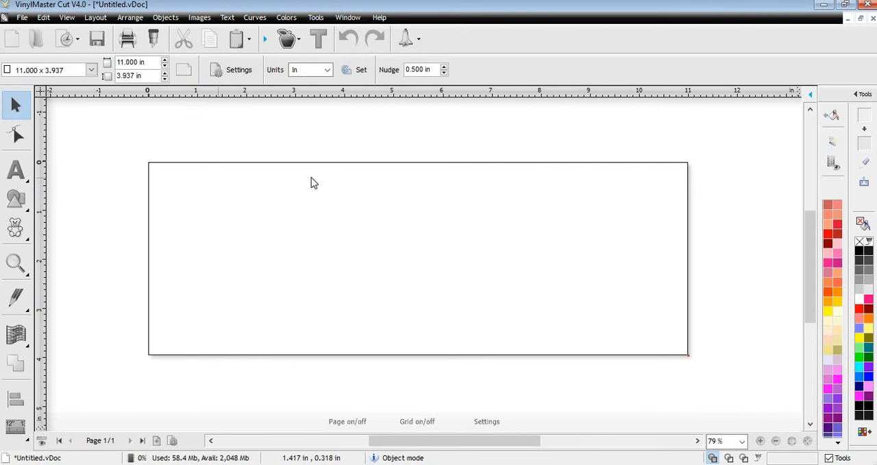
pyautogui.hotkey('ctrl', 'i')
pyautogui.scroll(-5, 463, 279)
pyautogui.click(519, 157)
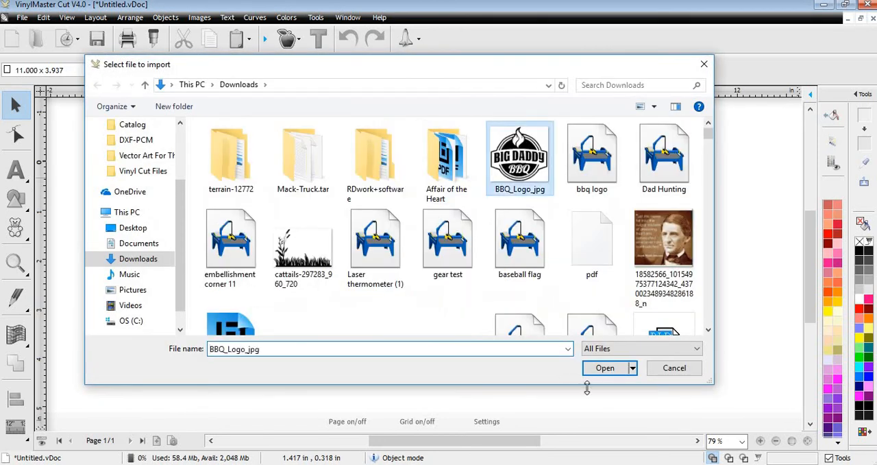
pyautogui.click(612, 369)
# Place the logo on the page, enlarge it to about 3.6 × 3.4 in and move it fully inside the page outline.
pyautogui.click(352, 196)
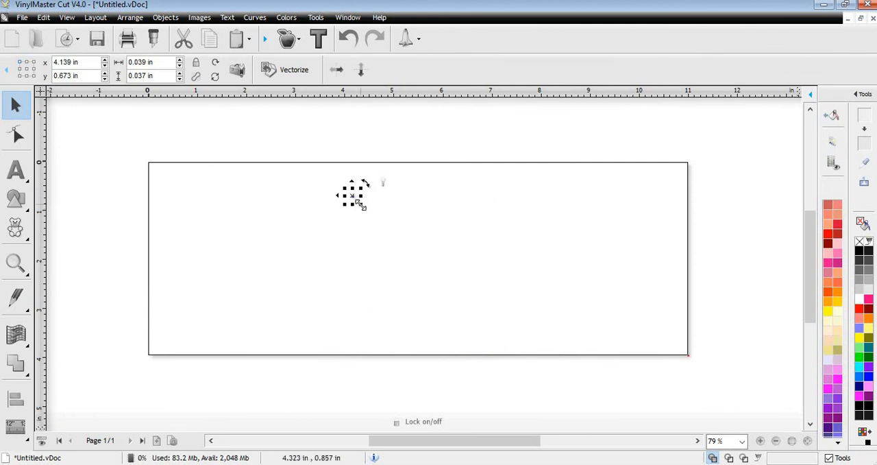
pyautogui.moveTo(361, 205); pyautogui.dragTo(530, 309)
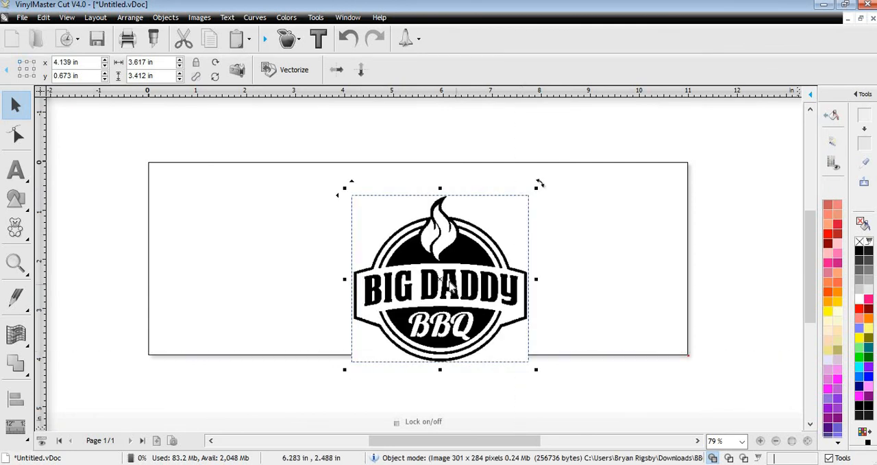
pyautogui.moveTo(449, 287); pyautogui.dragTo(429, 259)
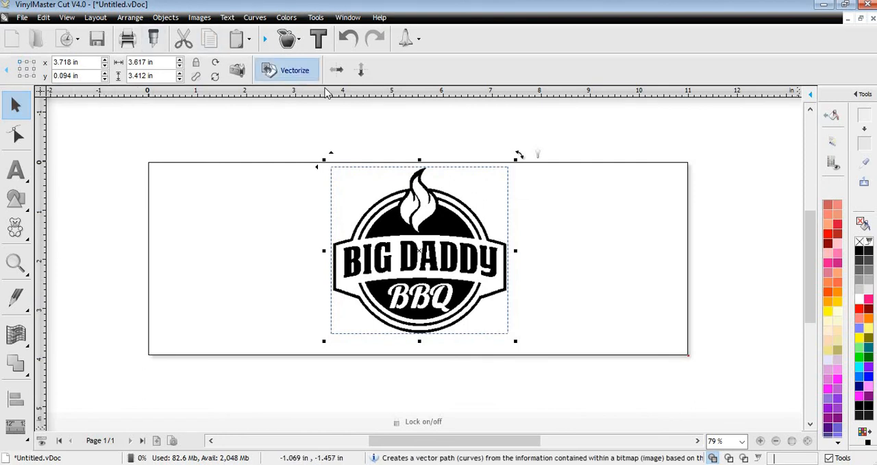
# Open the Vectorizer on the logo image and trace it with smoothing 0.75.
pyautogui.click(287, 69)
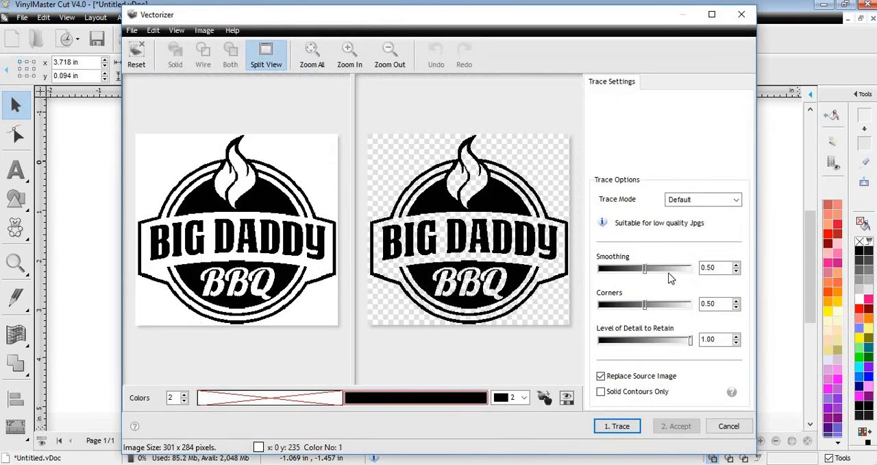
pyautogui.click(668, 268)
pyautogui.click(616, 425)
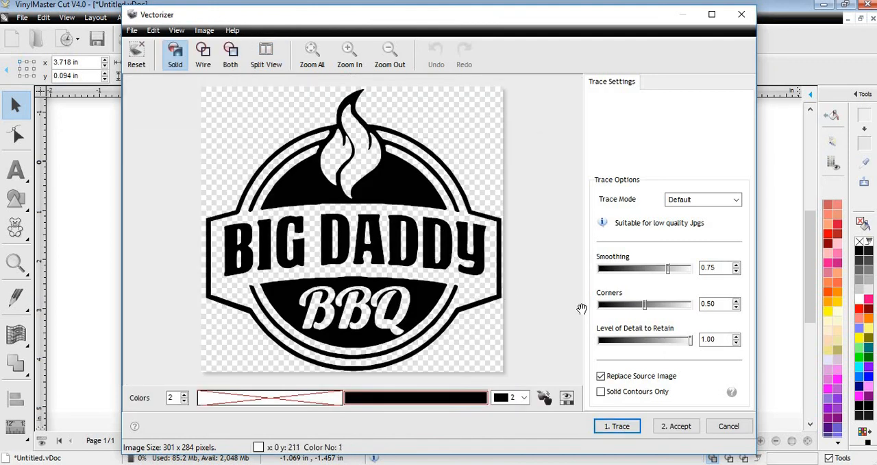
# Compare traces of the logo at smoothing 0.34 and 0.64.
pyautogui.click(653, 268)
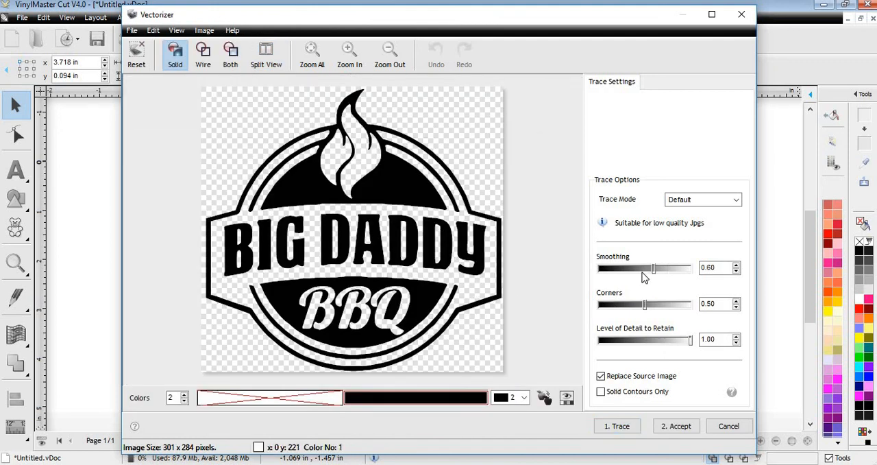
pyautogui.click(620, 425)
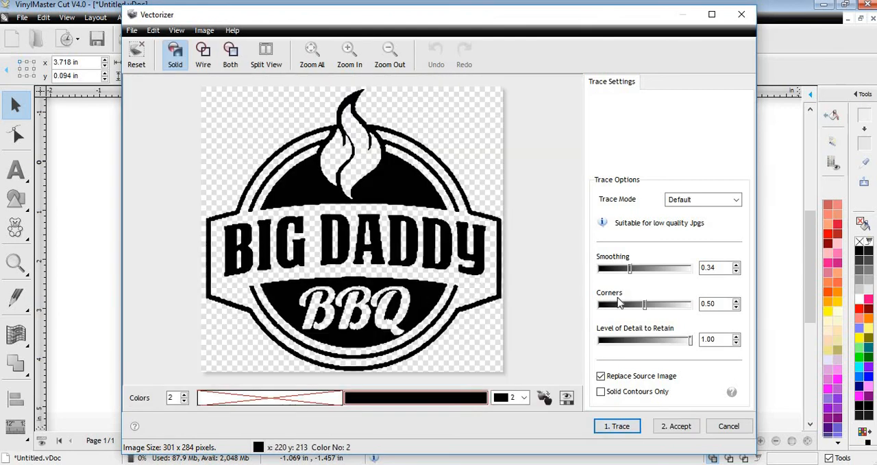
pyautogui.click(644, 270)
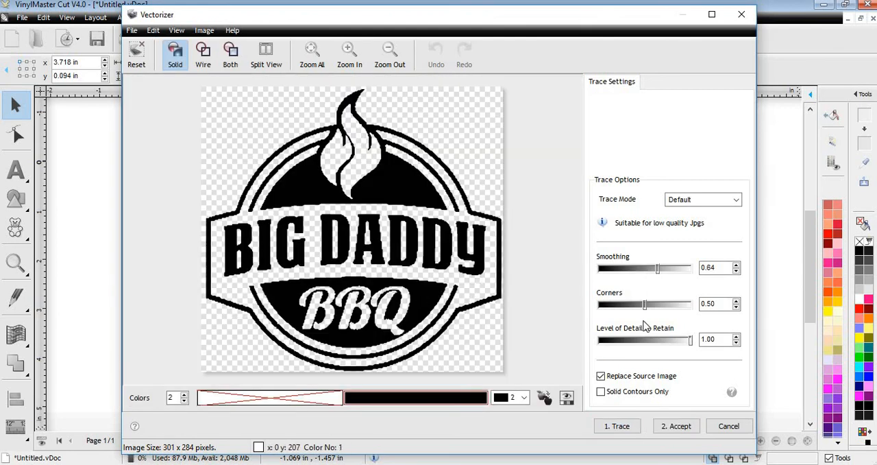
pyautogui.click(630, 430)
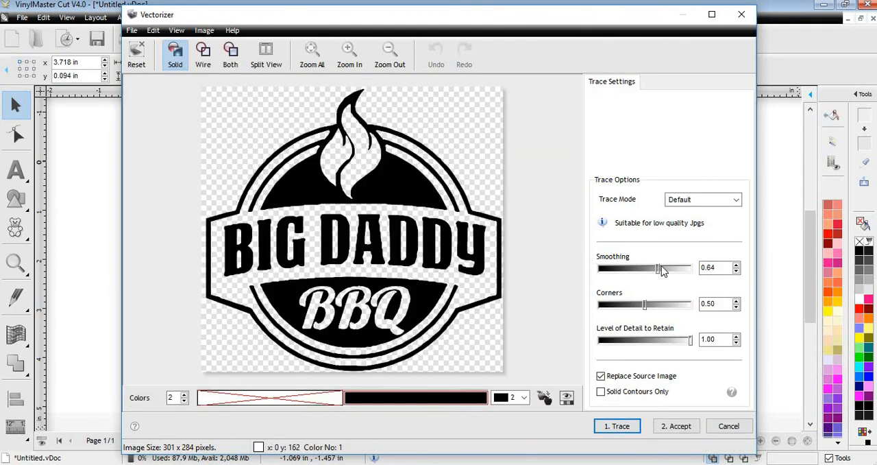
# Trace the logo again with smoothing 0.80 and accept the vector result.
pyautogui.moveTo(673, 271); pyautogui.dragTo(672, 272)
pyautogui.click(616, 425)
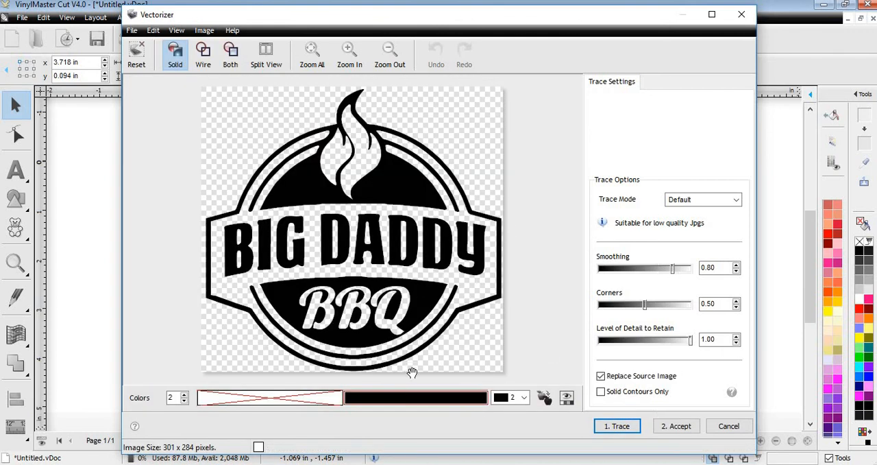
pyautogui.click(675, 426)
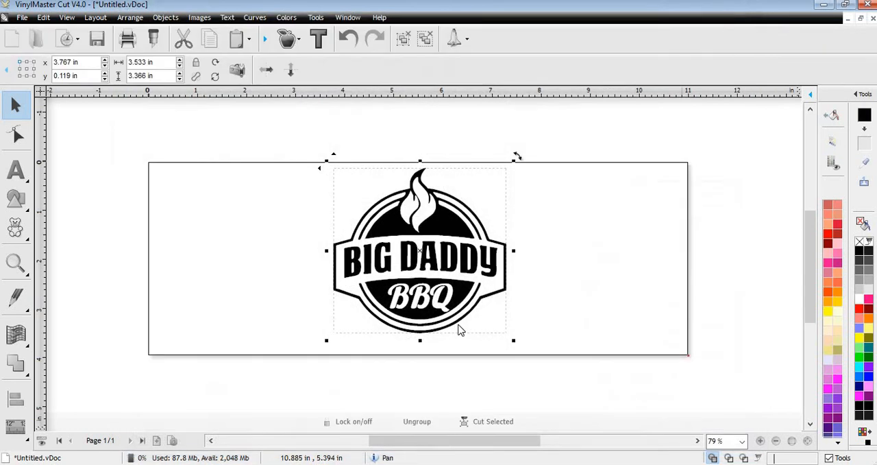
# Export the vectorized logo as a DXF - AutoCad file to Downloads, overwriting the existing bbq logo file.
pyautogui.click(35, 17)
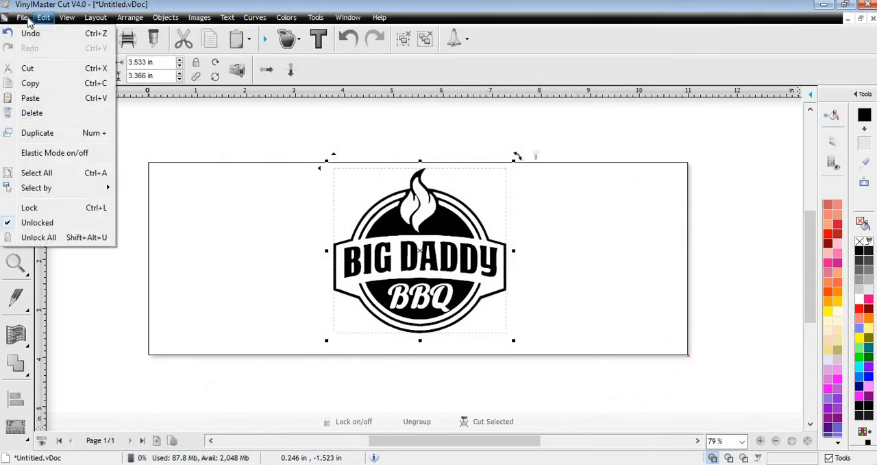
pyautogui.click(33, 161)
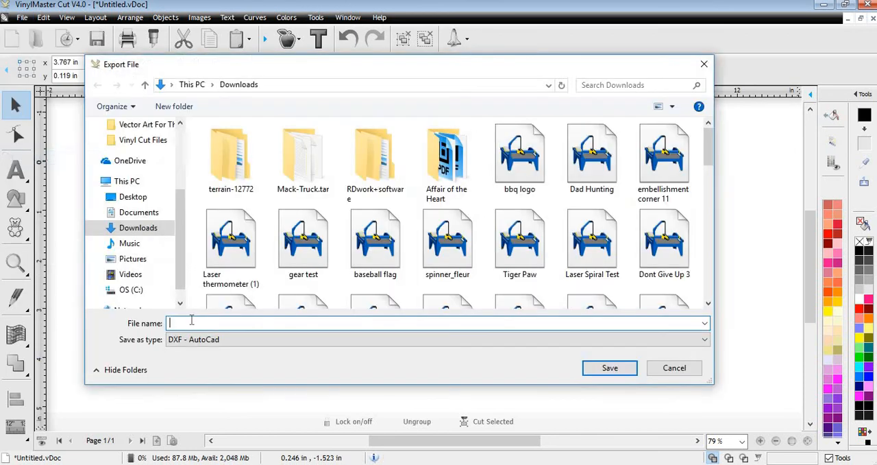
pyautogui.click(504, 174)
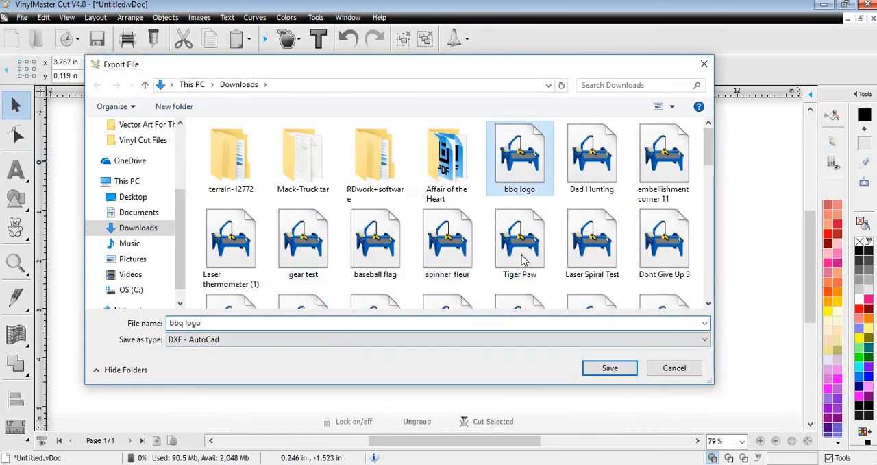
pyautogui.click(610, 367)
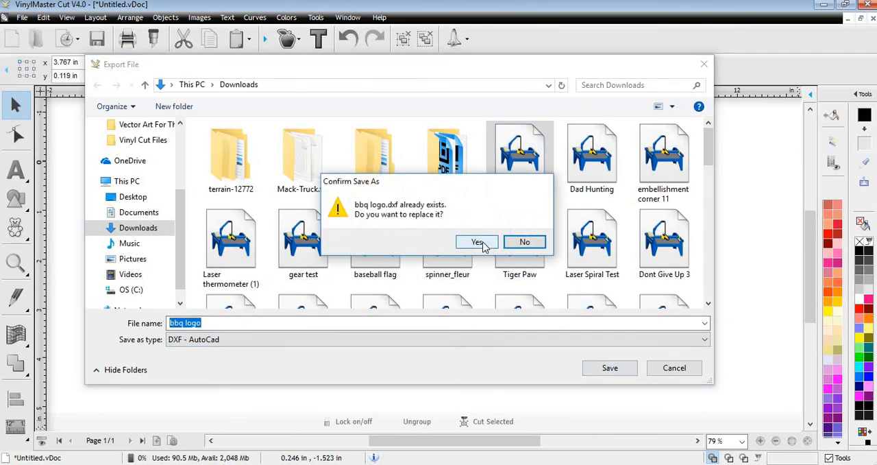
pyautogui.click(477, 242)
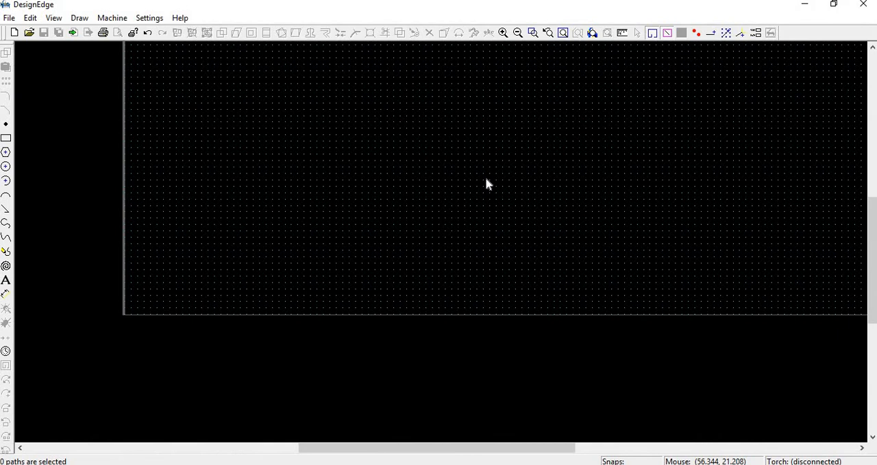
# Switch to DesignEdge and import the bbq logo file from Downloads with linked segments.
pyautogui.hotkey('ctrl', 'i')
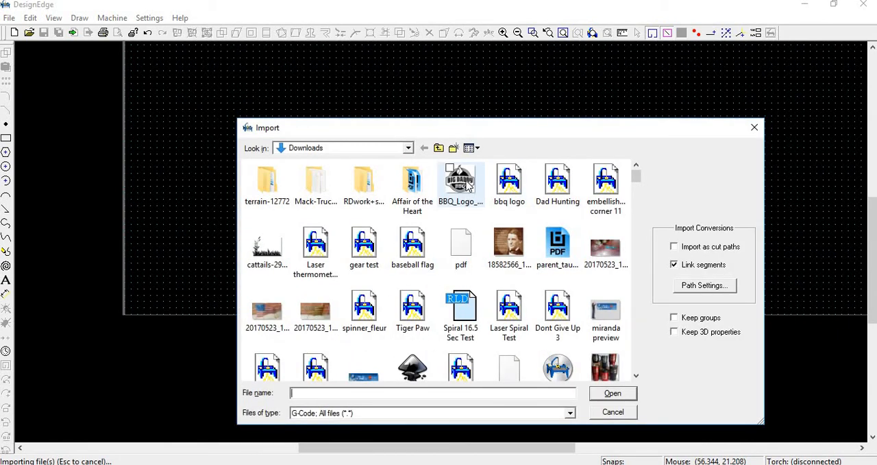
pyautogui.click(460, 185)
pyautogui.click(515, 202)
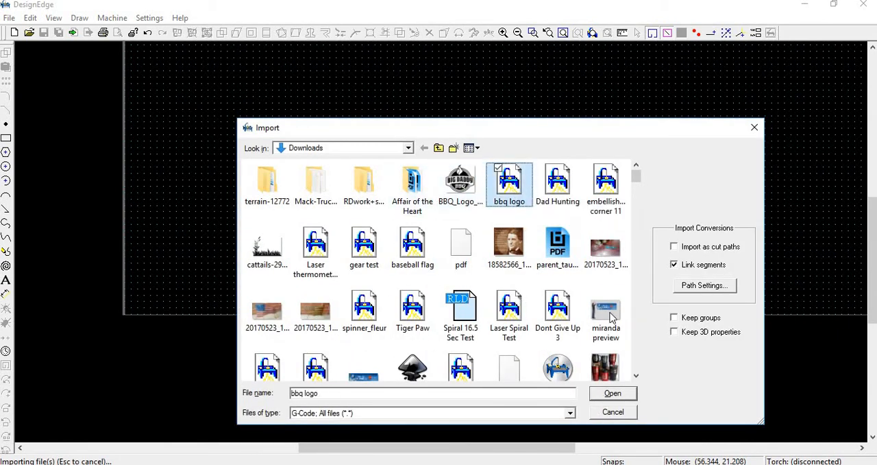
pyautogui.click(614, 394)
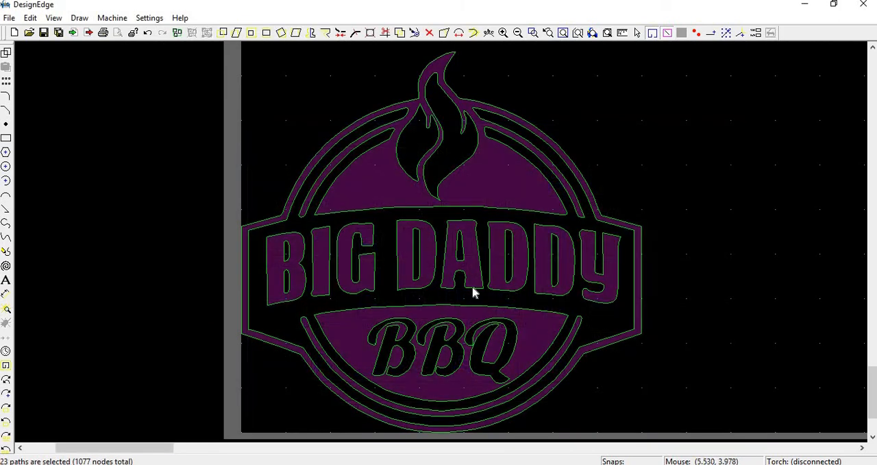
# Scale up all the imported logo paths from a base point near the middle of the logo.
pyautogui.scroll(-1, 409, 259)
pyautogui.scroll(1, 429, 240)
pyautogui.press('s')
pyautogui.click(397, 240)
pyautogui.scroll(-1, 483, 242)
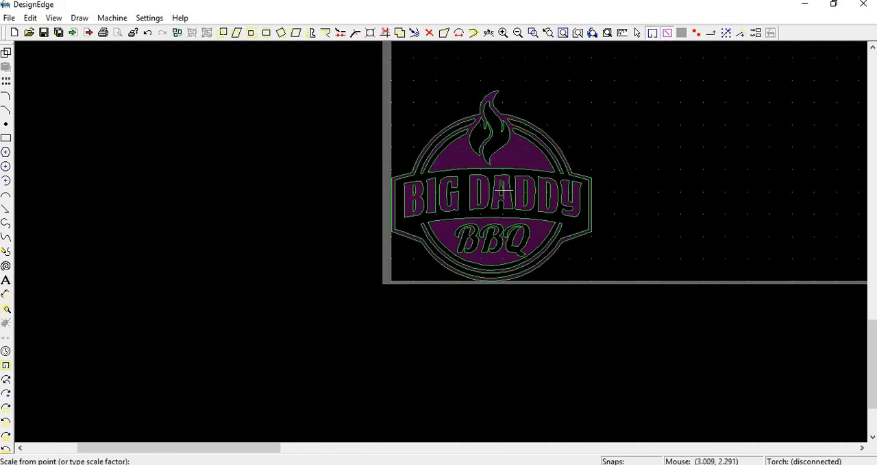
pyautogui.click(504, 189)
pyautogui.scroll(-2, 392, 287)
pyautogui.click(473, 205)
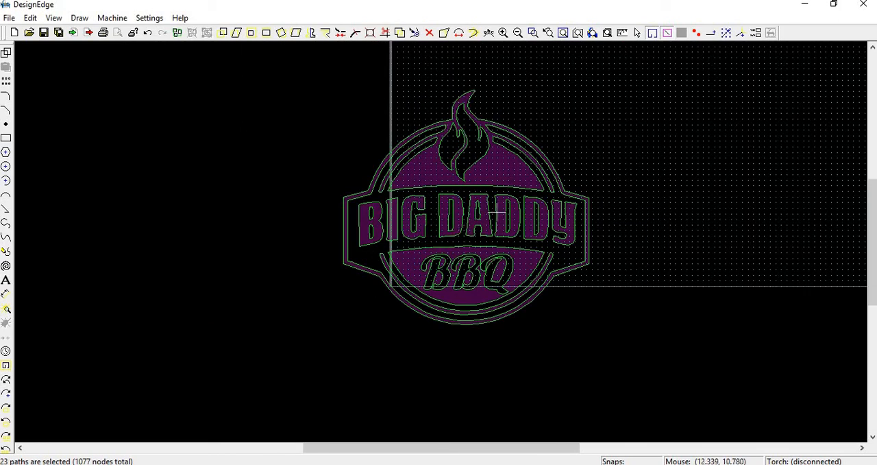
# Move the enlarged logo so it lies entirely within the table boundary, near its lower-left corner.
pyautogui.moveTo(497, 212); pyautogui.dragTo(569, 168)
pyautogui.scroll(-1, 566, 208)
pyautogui.scroll(3, 423, 270)
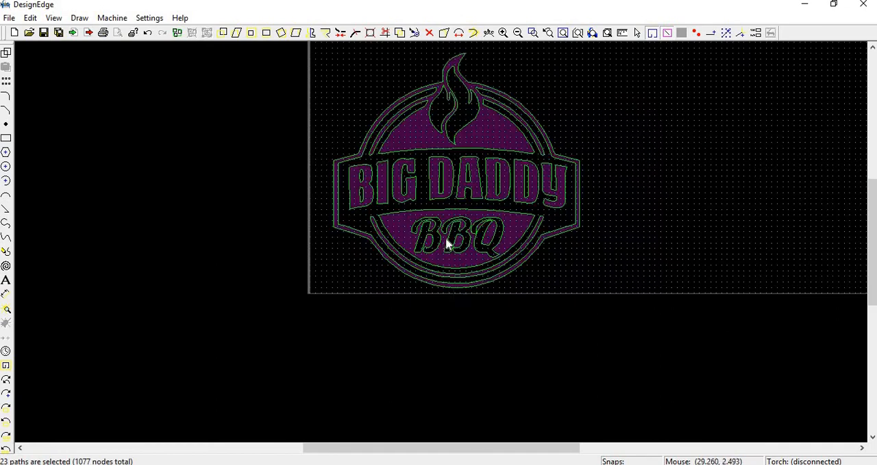
# Draw an arc between the border's two lower inner corners, peaking just below the upper edge of the BBQ panel.
pyautogui.scroll(-2, 533, 262)
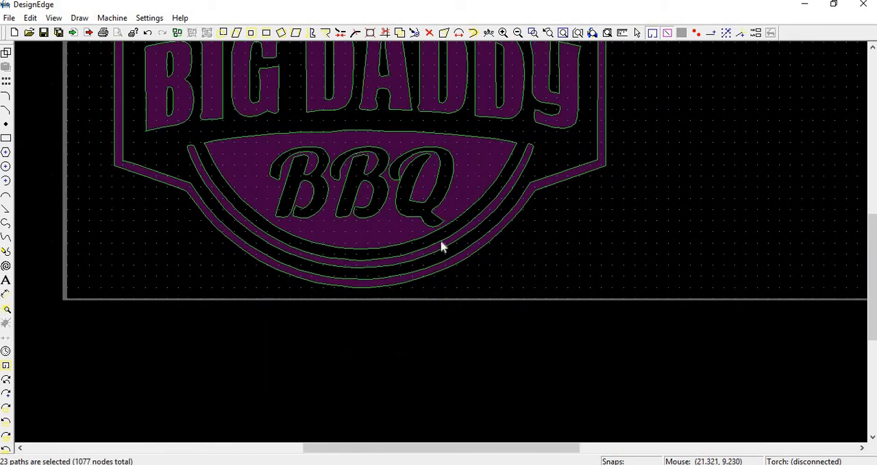
pyautogui.scroll(1, 351, 193)
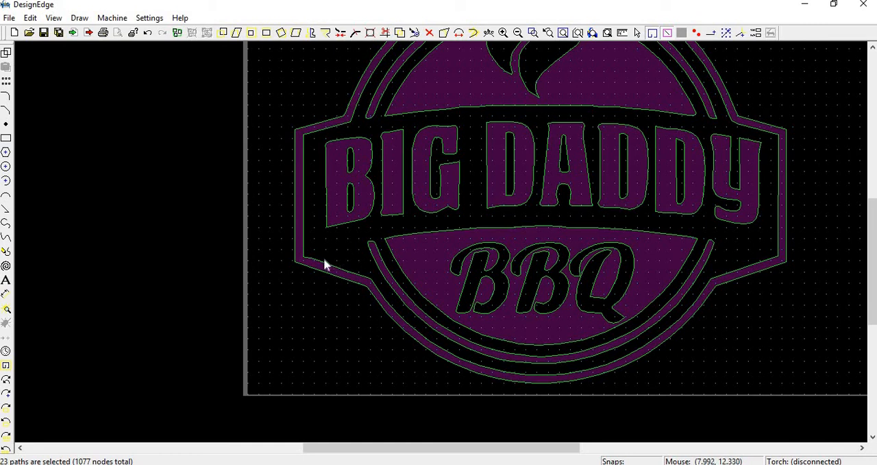
pyautogui.press('a')
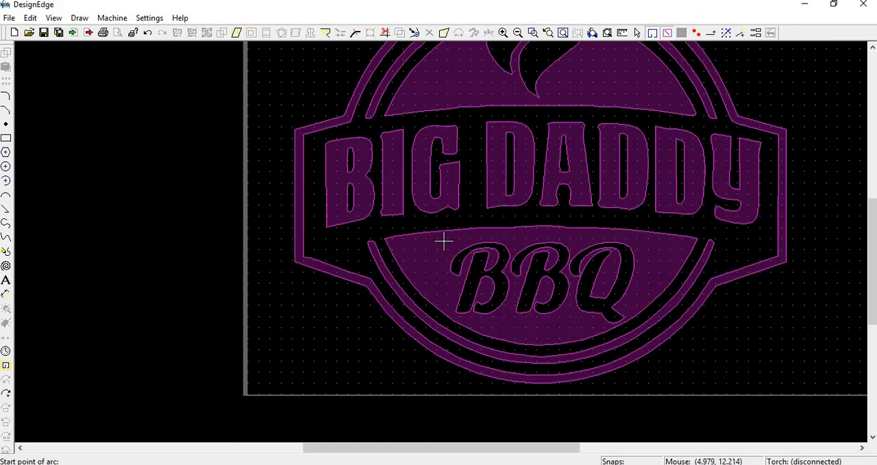
pyautogui.scroll(1, 443, 239)
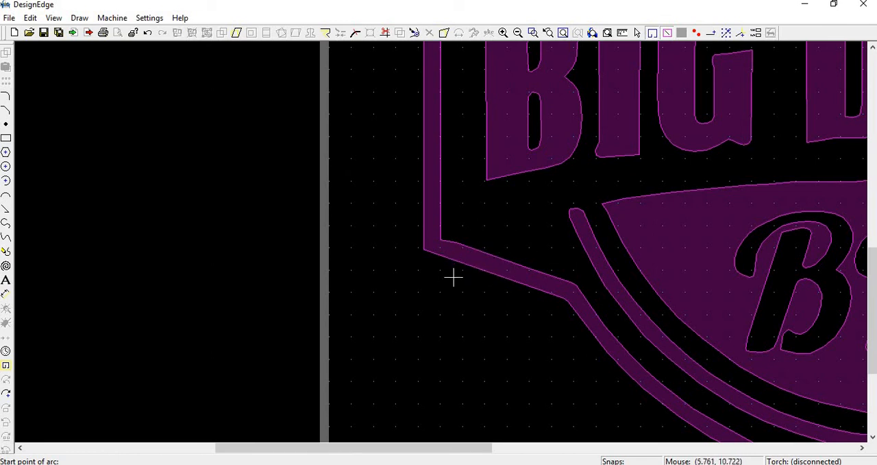
pyautogui.click(441, 240)
pyautogui.scroll(-2, 630, 244)
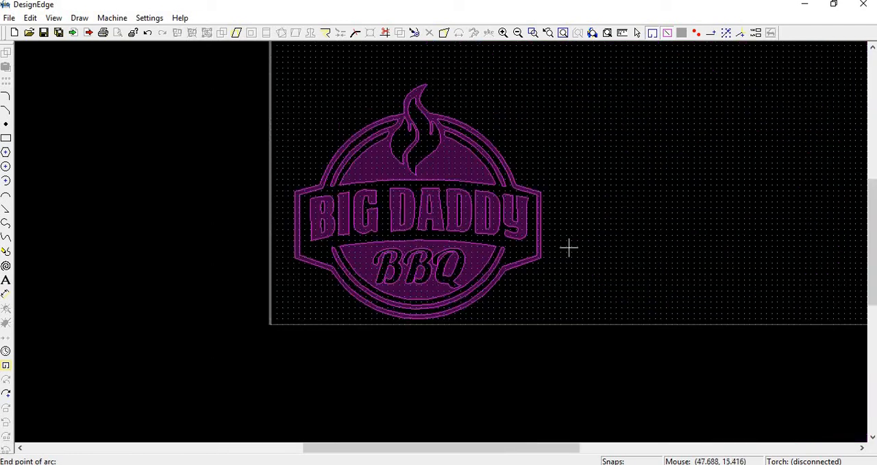
pyautogui.scroll(1, 568, 248)
pyautogui.scroll(1, 448, 239)
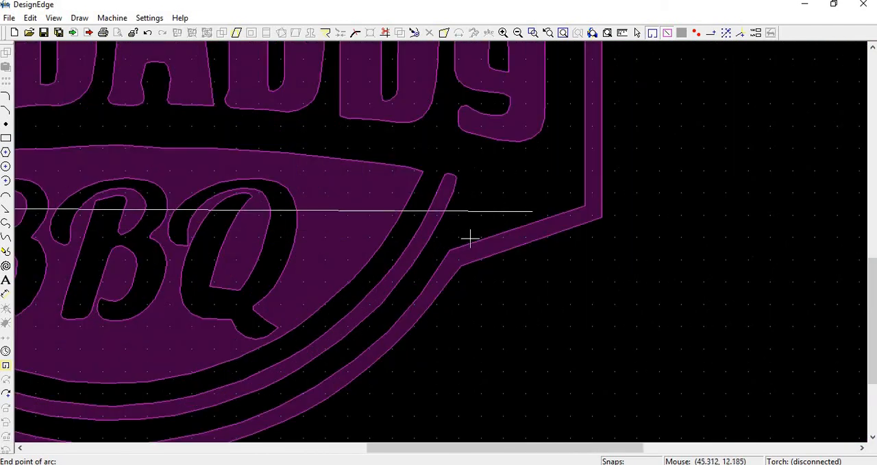
pyautogui.scroll(1, 438, 242)
pyautogui.click(429, 244)
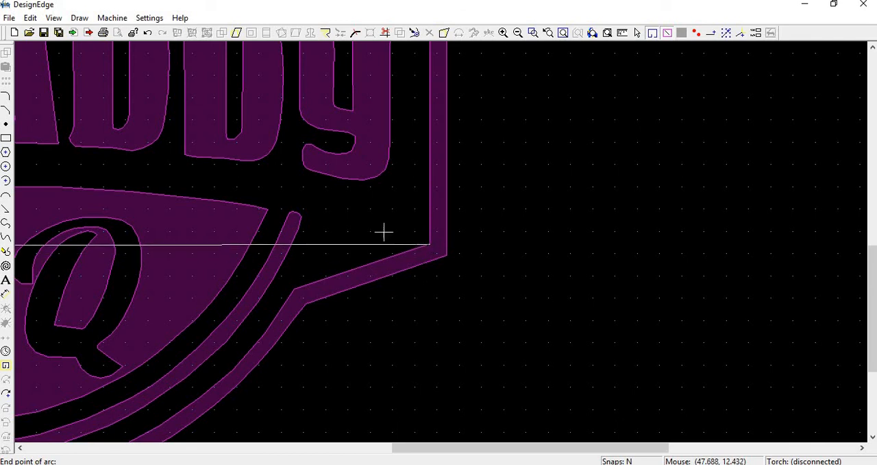
pyautogui.scroll(-2, 325, 238)
pyautogui.scroll(1, 382, 235)
pyautogui.scroll(-1, 441, 239)
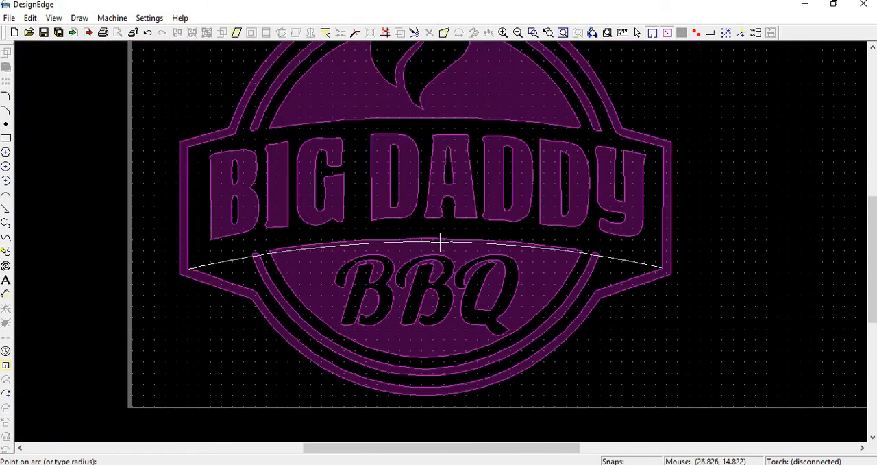
pyautogui.scroll(1, 441, 240)
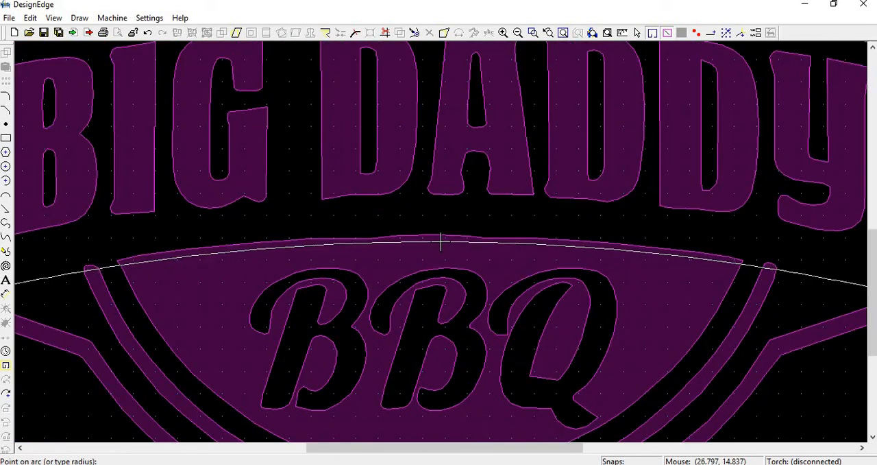
pyautogui.click(441, 241)
pyautogui.scroll(-1, 392, 243)
pyautogui.scroll(1, 503, 250)
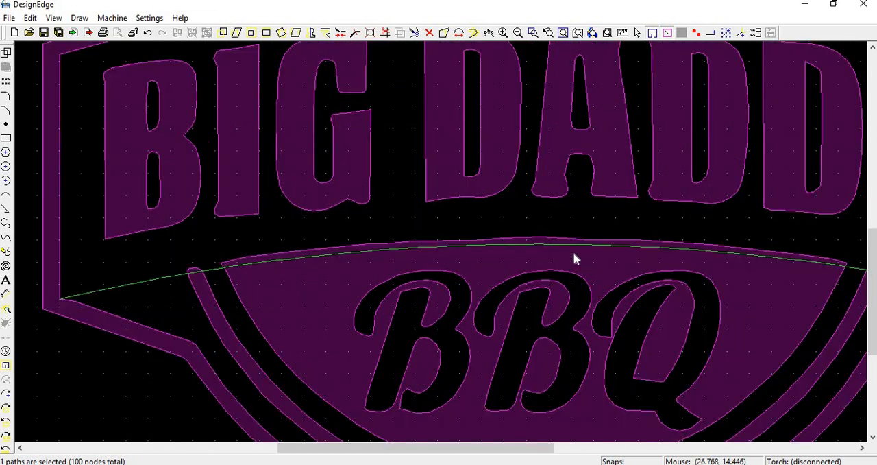
# Try to offset a copy of the new arc slightly above it.
pyautogui.press('o')
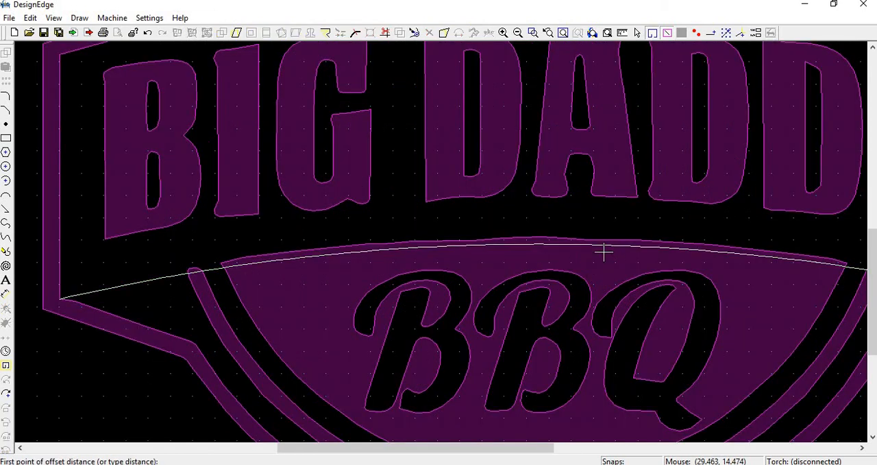
pyautogui.press('Return')
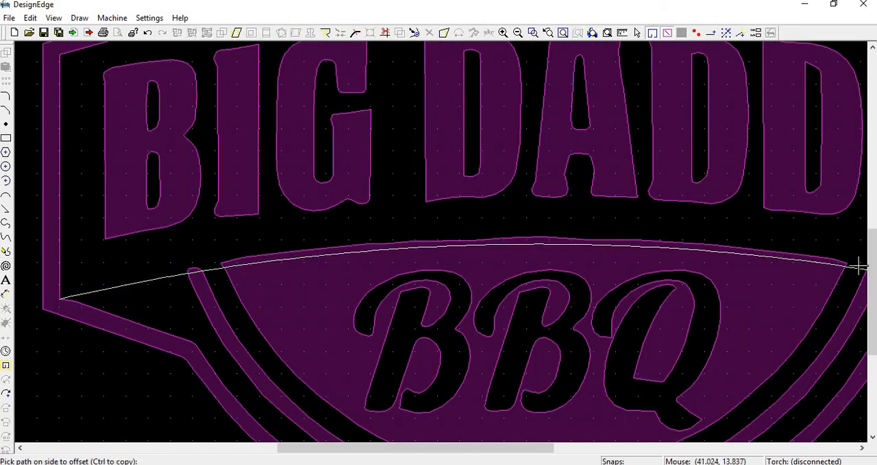
pyautogui.click(810, 277)
pyautogui.scroll(-1, 445, 246)
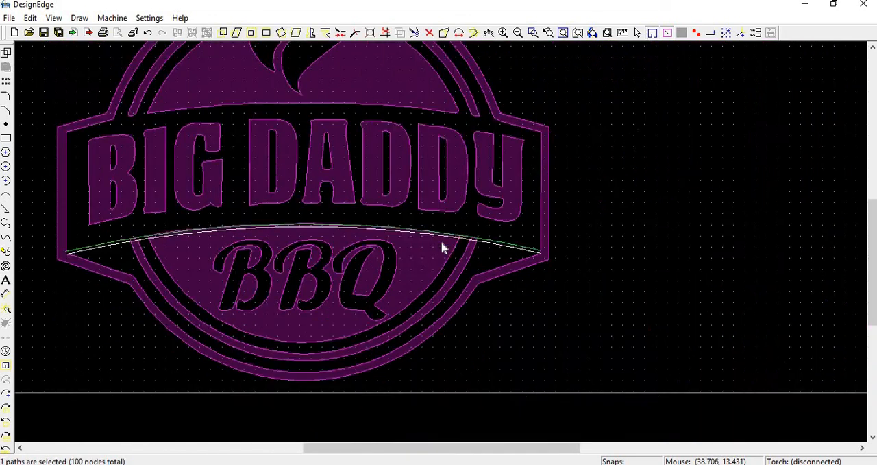
pyautogui.scroll(1, 442, 248)
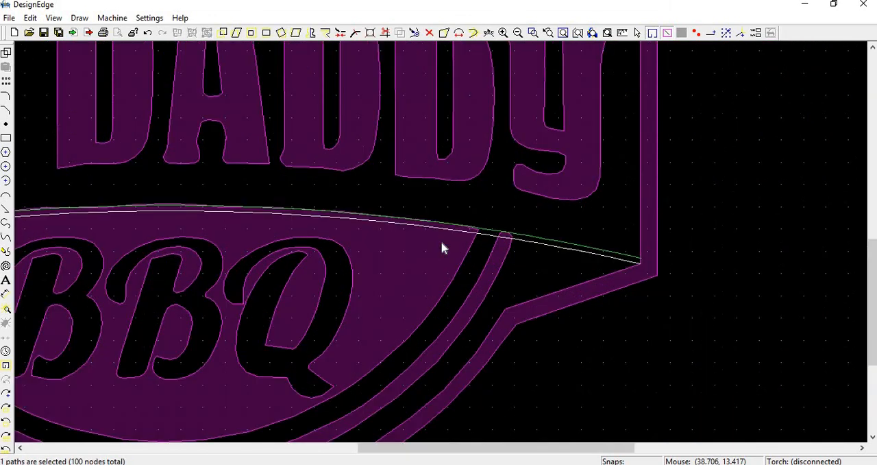
pyautogui.press('Escape')
# Offset a copy of the arc upward so it runs just above the old upper edge of the BBQ panel.
pyautogui.press('o')
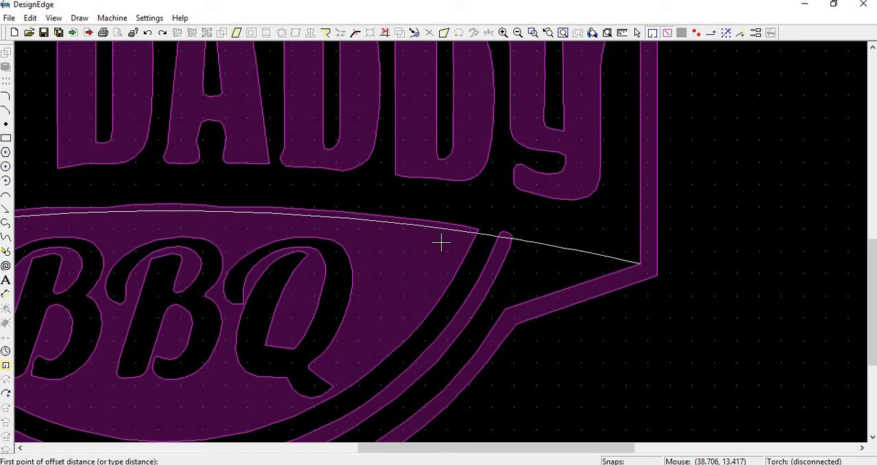
pyautogui.press('Return')
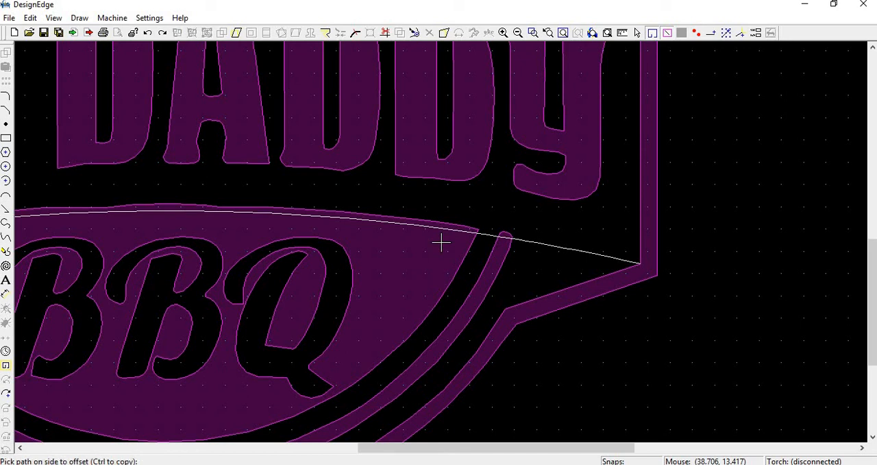
pyautogui.keyDown('ctrl'); pyautogui.click(533, 240); pyautogui.keyUp('ctrl')
pyautogui.press('Escape')
pyautogui.scroll(-1, 391, 248)
pyautogui.scroll(1, 266, 242)
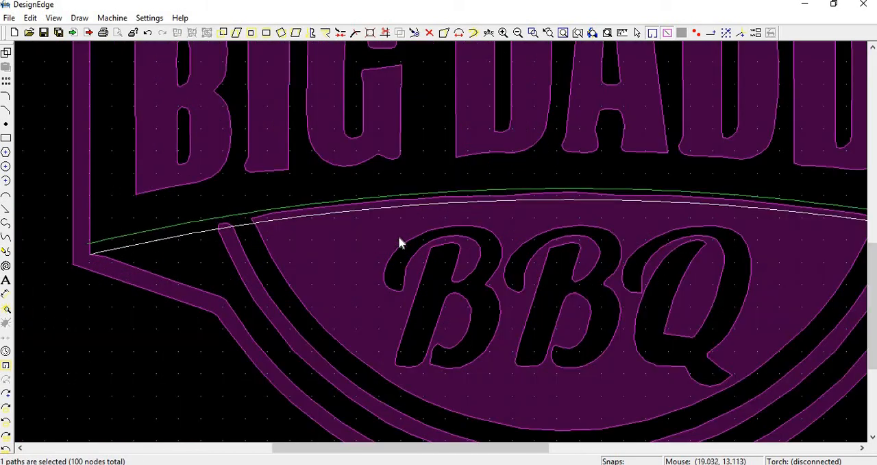
# Trim the inner border and upper arc's overhang at the lower-left corner, plus the nearby ring's rounded end and the arc crossing it.
pyautogui.scroll(1, 235, 236)
pyautogui.press('t')
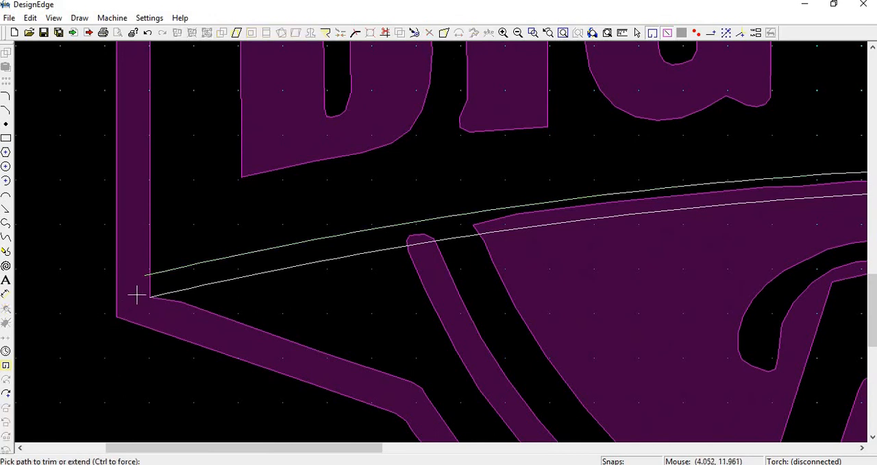
pyautogui.click(150, 283)
pyautogui.click(144, 275)
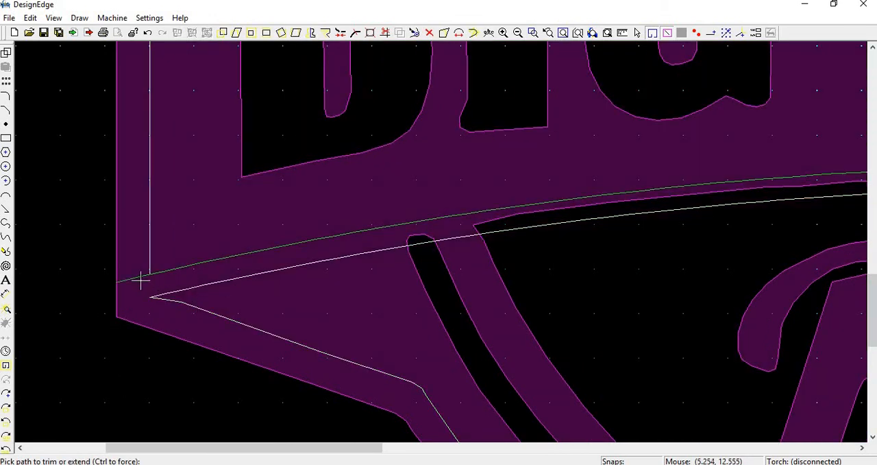
pyautogui.click(458, 234)
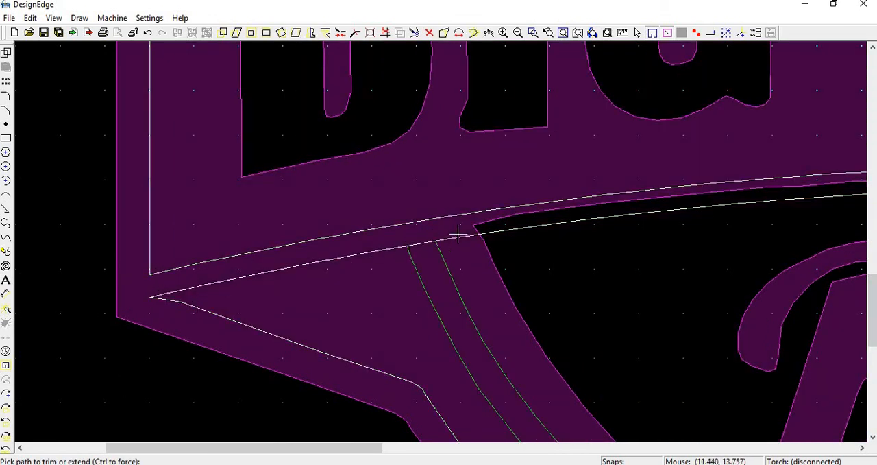
pyautogui.click(426, 247)
# Trim away the BBQ panel's old upper edge and the part of the lower arc that spans the panel.
pyautogui.click(498, 224)
pyautogui.click(497, 230)
pyautogui.scroll(-2, 394, 247)
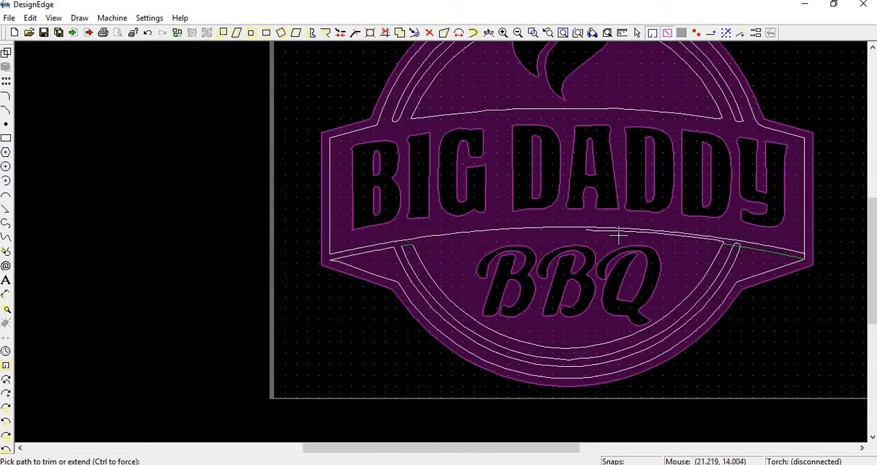
pyautogui.scroll(2, 618, 235)
pyautogui.scroll(-1, 483, 235)
pyautogui.scroll(2, 480, 256)
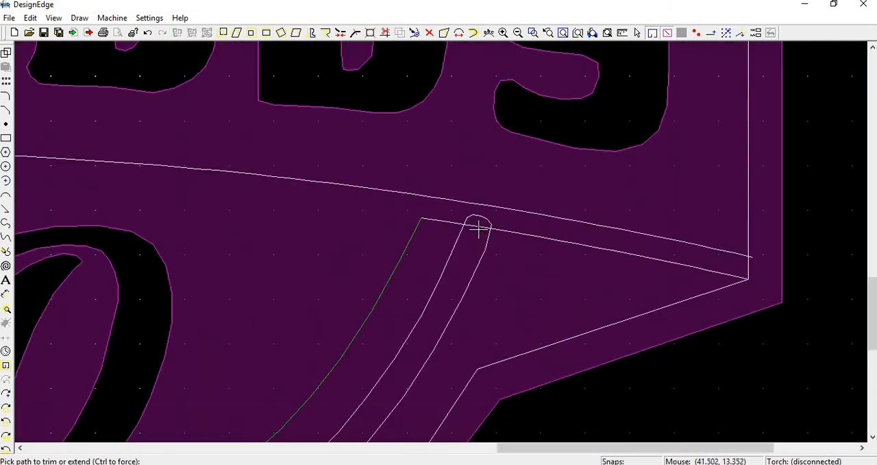
# Try to trim the lower arc where it crosses the right end of the lower ring.
pyautogui.click(479, 229)
pyautogui.scroll(-1, 473, 235)
pyautogui.press('Escape')
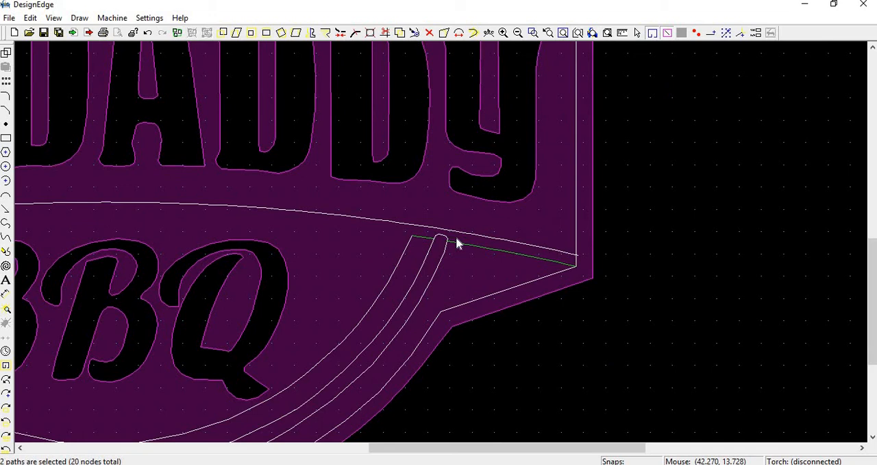
pyautogui.hotkey('ctrl', 'z')
# Trim off the rounded right end of the lower ring and the piece of the lower arc crossing it.
pyautogui.press('t')
pyautogui.click(443, 235)
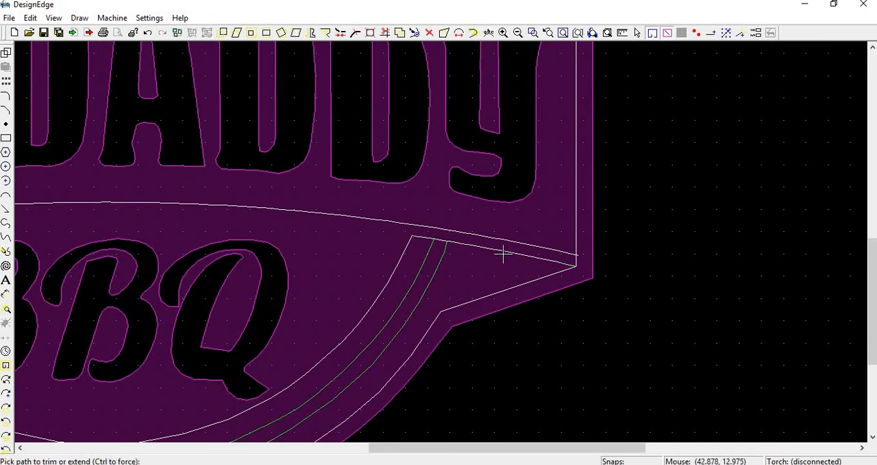
pyautogui.scroll(1, 431, 255)
pyautogui.scroll(-1, 444, 239)
pyautogui.click(449, 235)
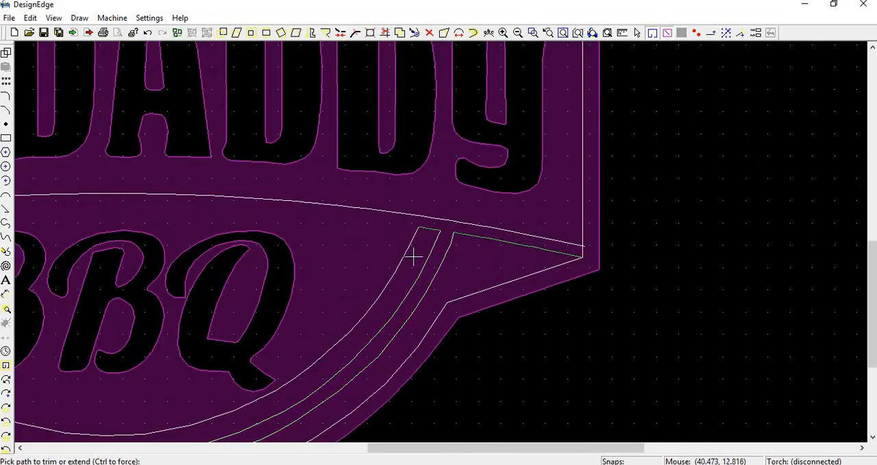
pyautogui.scroll(-1, 412, 238)
pyautogui.scroll(1, 364, 214)
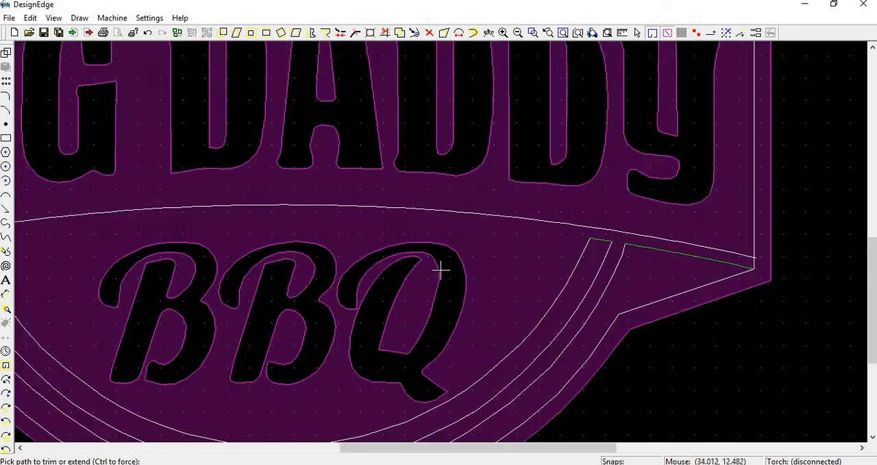
pyautogui.scroll(-1, 488, 264)
pyautogui.press('Escape')
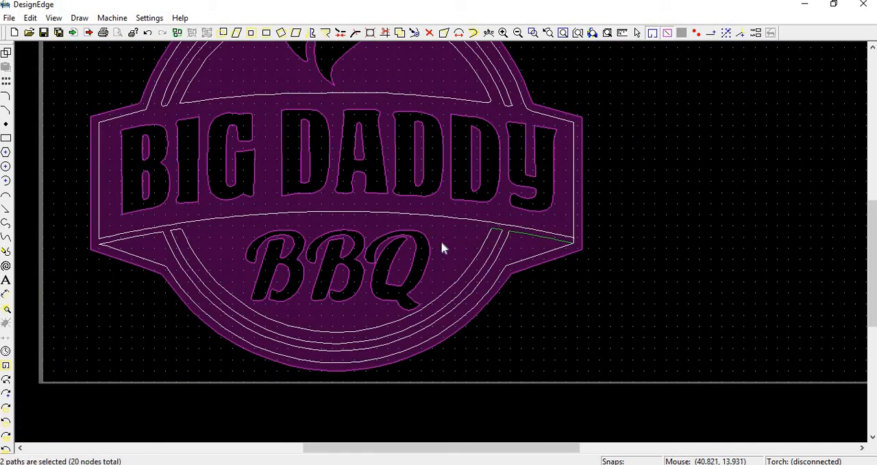
pyautogui.scroll(1, 442, 248)
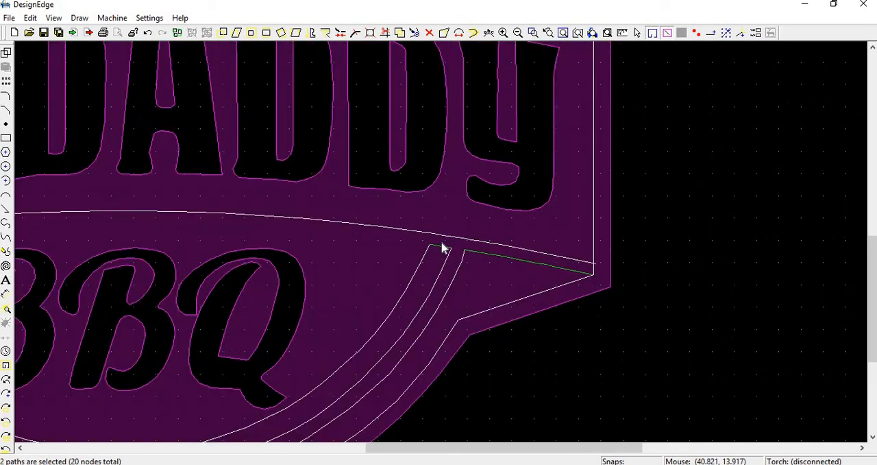
pyautogui.scroll(-1, 442, 248)
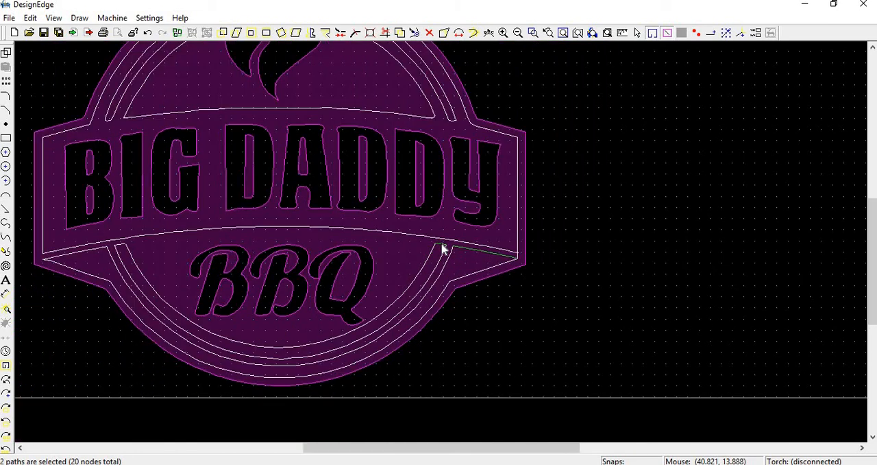
# Join the trimmed logo paths and run intersection detection on them.
pyautogui.hotkey('ctrl', 'j')
pyautogui.click(470, 252)
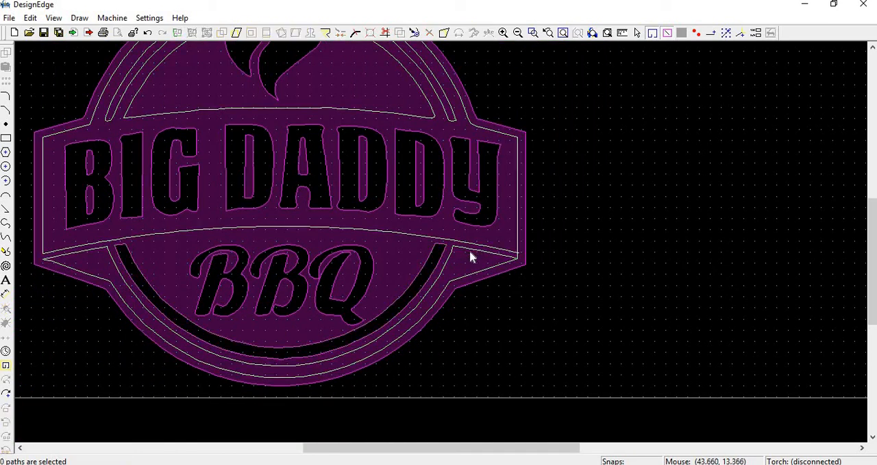
pyautogui.click(469, 250)
pyautogui.click(470, 251)
pyautogui.click(462, 240)
pyautogui.hotkey('ctrl', 'i')
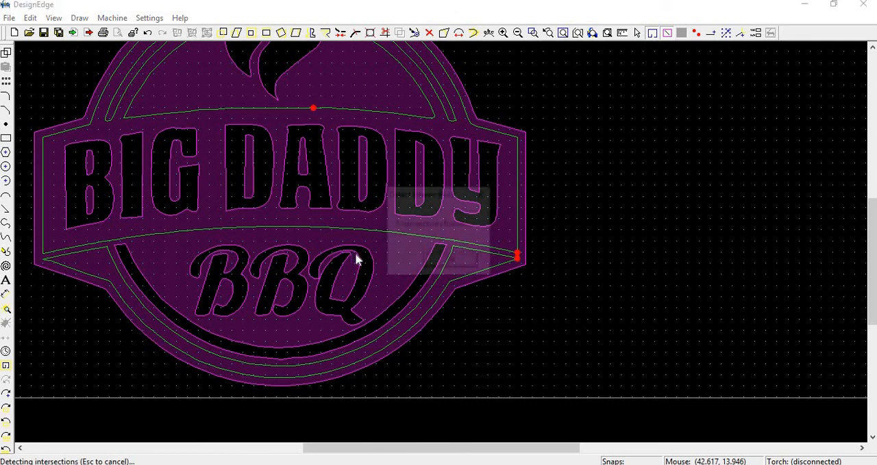
pyautogui.click(451, 260)
# Trim the inner border between the two arcs and the upper arc's overhang at the lower-right corner, and select the lower ring outline.
pyautogui.scroll(4, 443, 243)
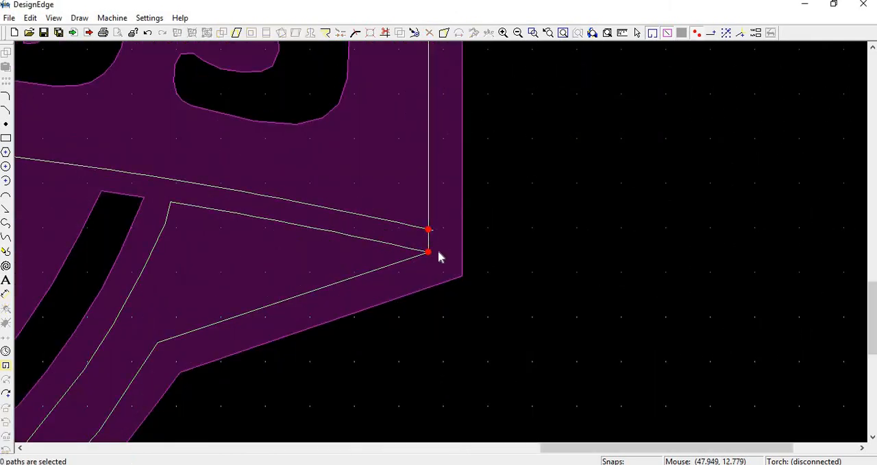
pyautogui.scroll(1, 438, 243)
pyautogui.press('t')
pyautogui.click(413, 233)
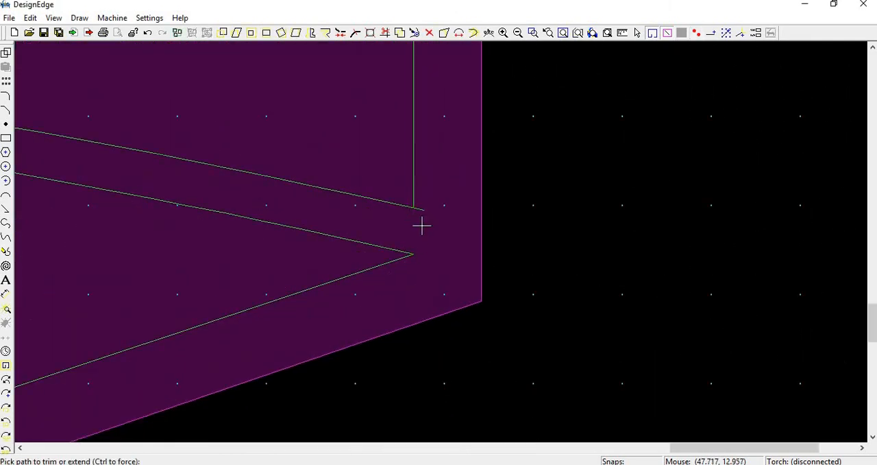
pyautogui.click(420, 209)
pyautogui.press('Escape')
pyautogui.scroll(-4, 439, 248)
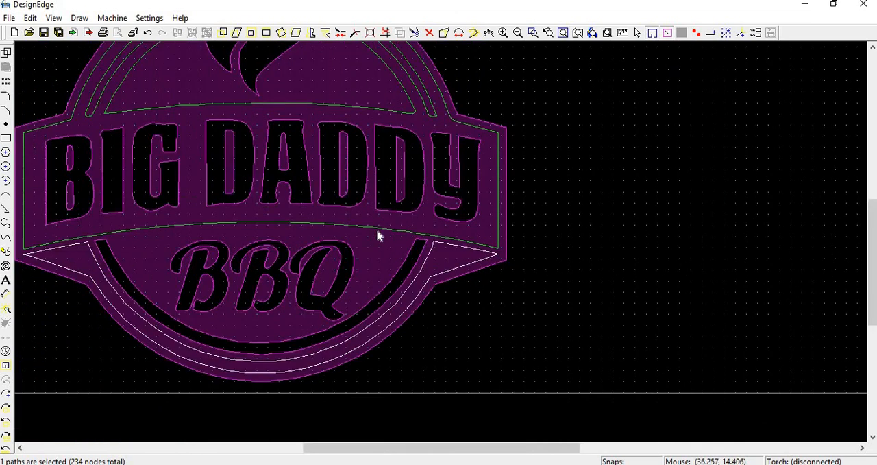
pyautogui.click(423, 264)
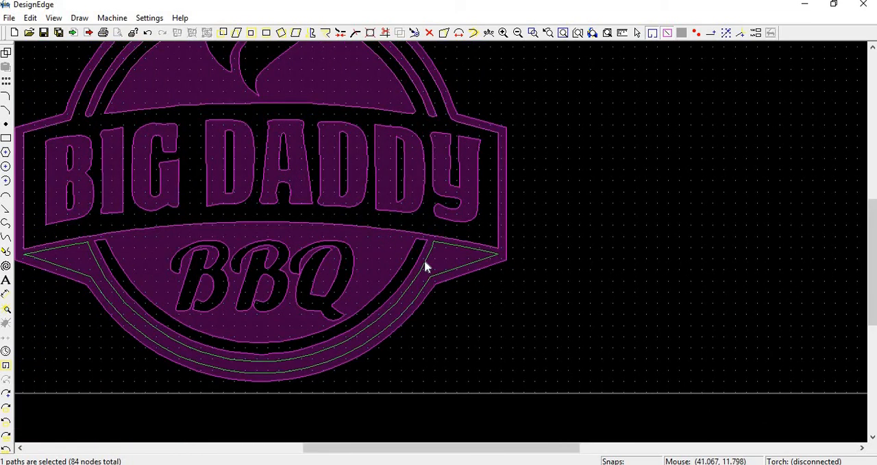
# Draw a three-point arc along the top edge of the BIG DADDY banner, from the inner border's left corner to its right corner.
pyautogui.click(464, 301)
pyautogui.scroll(-3, 430, 219)
pyautogui.scroll(3, 331, 233)
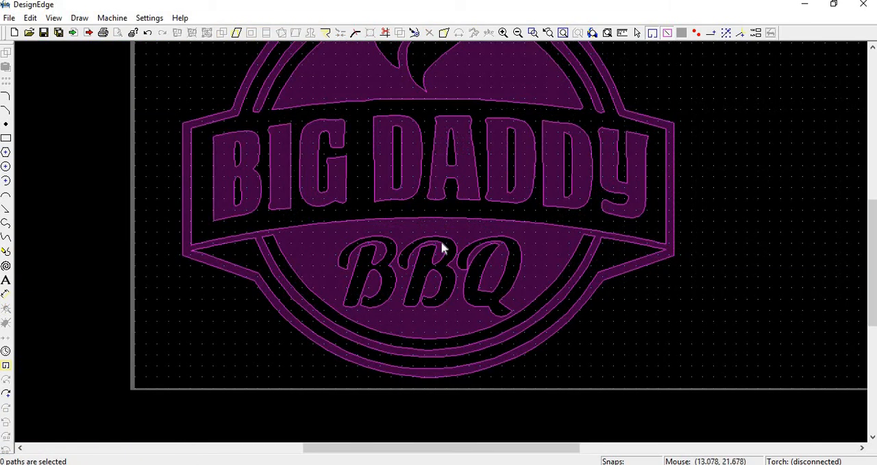
pyautogui.scroll(2, 345, 237)
pyautogui.scroll(1, 466, 239)
pyautogui.press('a')
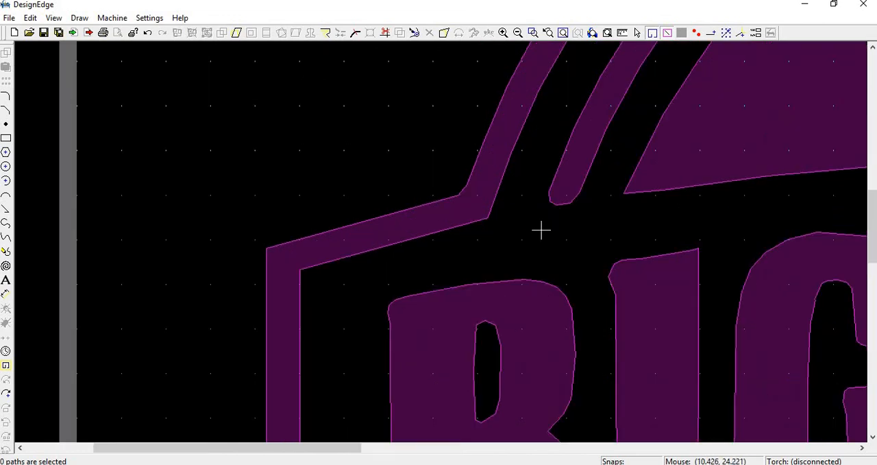
pyautogui.click(488, 221)
pyautogui.scroll(-2, 489, 221)
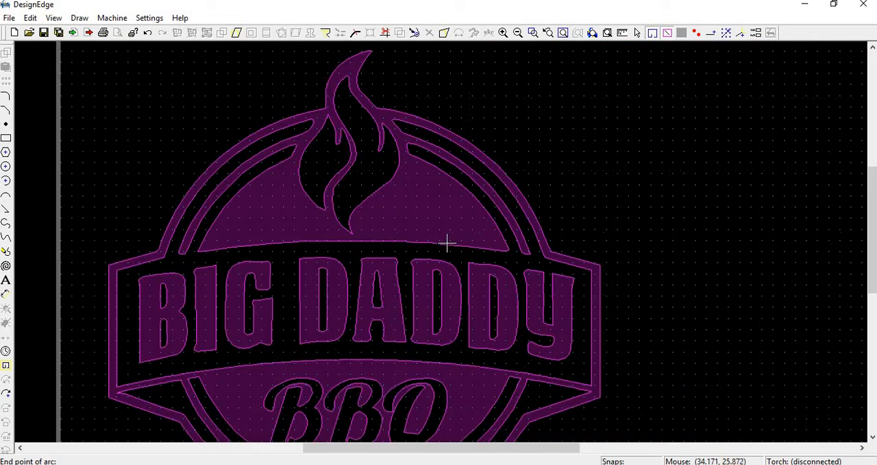
pyautogui.scroll(2, 446, 243)
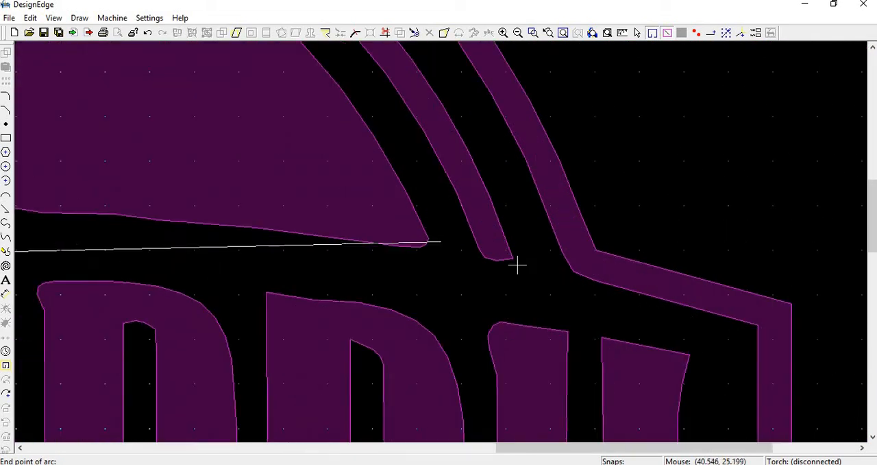
pyautogui.click(588, 281)
pyautogui.scroll(-1, 409, 242)
pyautogui.scroll(-2, 409, 241)
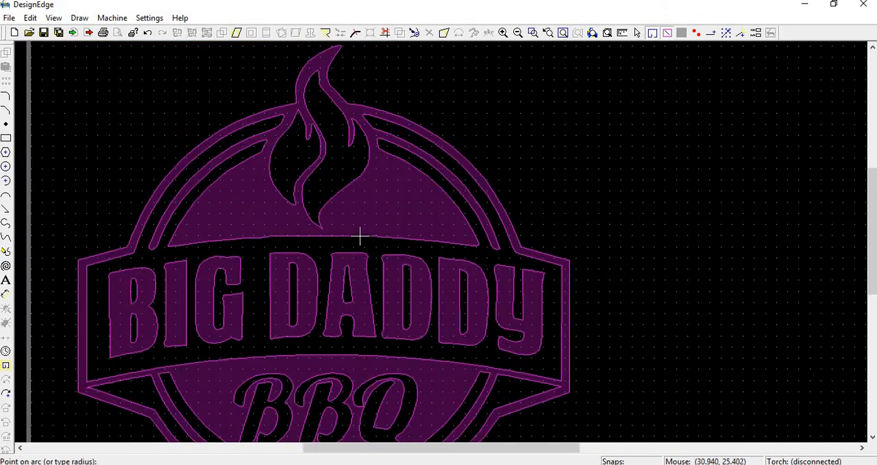
pyautogui.scroll(2, 443, 241)
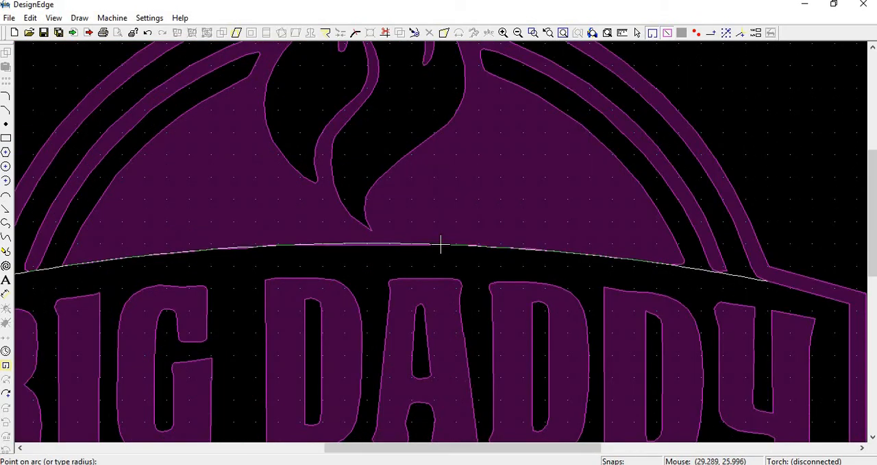
pyautogui.click(441, 243)
# Draw a second three-point arc just above the first, between the outer border's left and right corners and passing by the flame's lower tip.
pyautogui.scroll(-2, 405, 248)
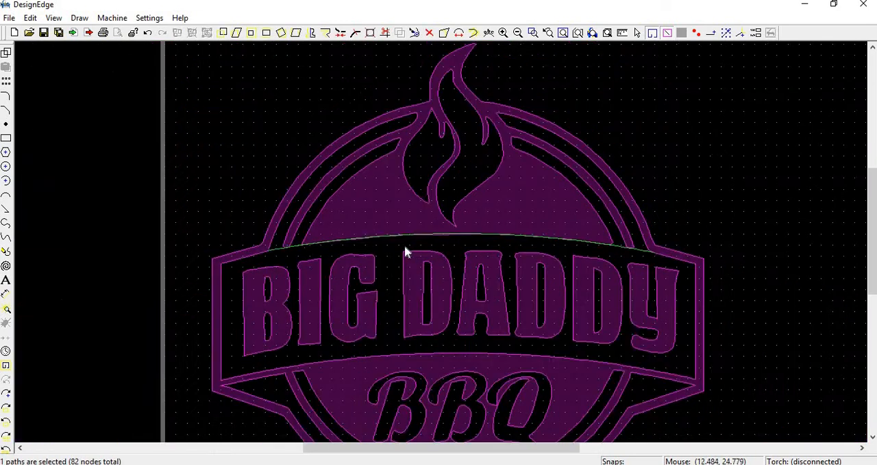
pyautogui.scroll(2, 401, 245)
pyautogui.scroll(-2, 455, 306)
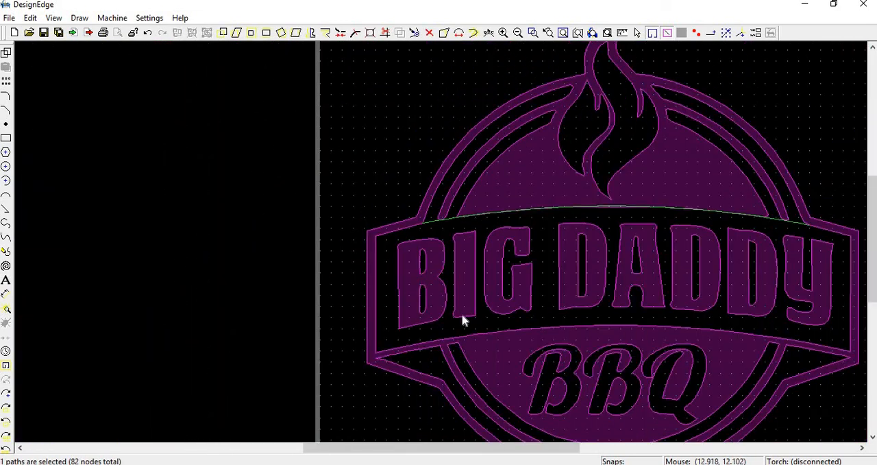
pyautogui.scroll(2, 478, 244)
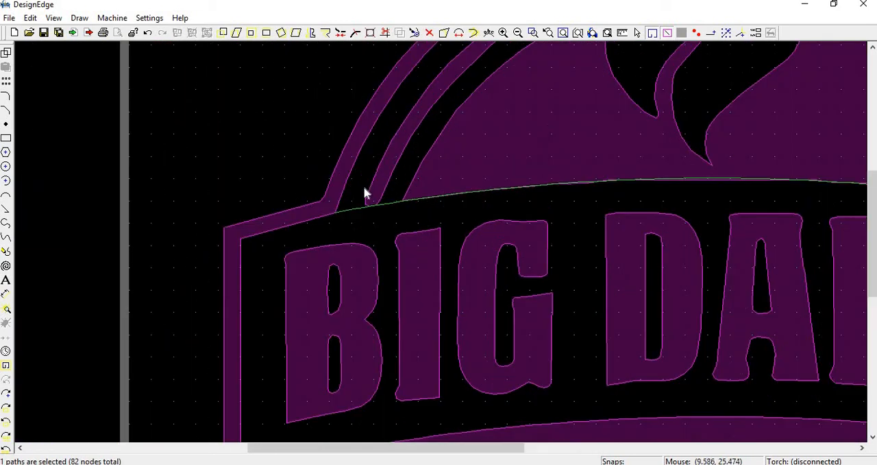
pyautogui.rightClick(377, 194)
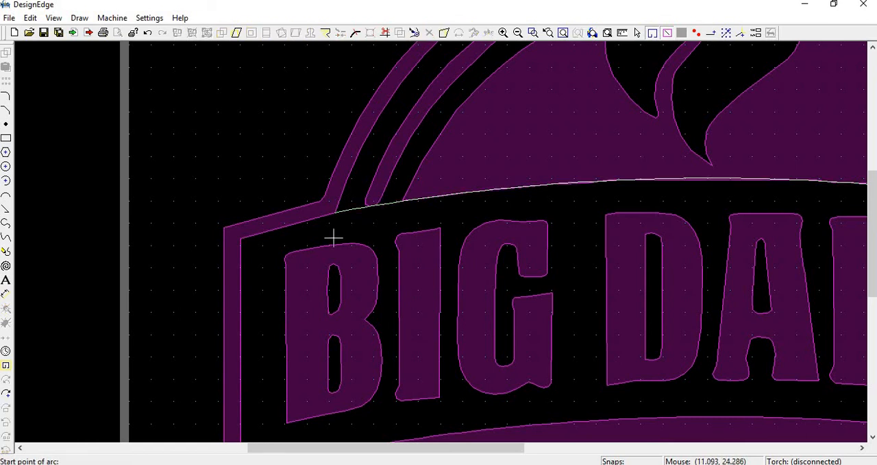
pyautogui.press('n')
pyautogui.click(317, 201)
pyautogui.scroll(-2, 510, 194)
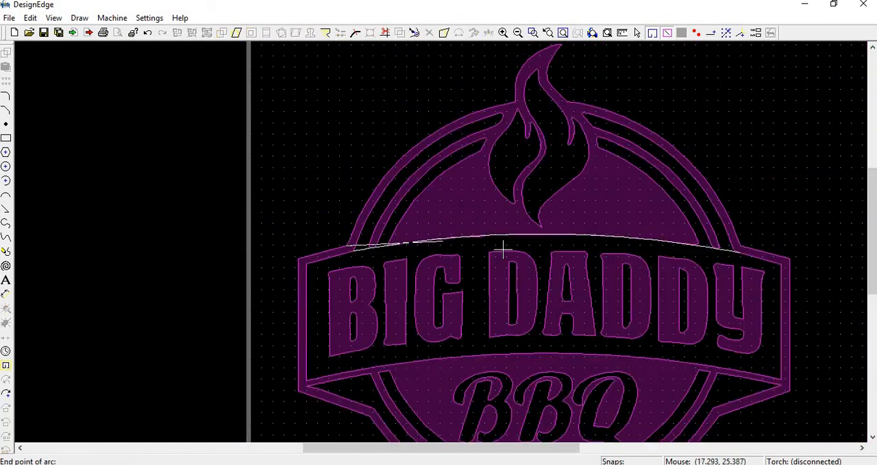
pyautogui.scroll(3, 550, 236)
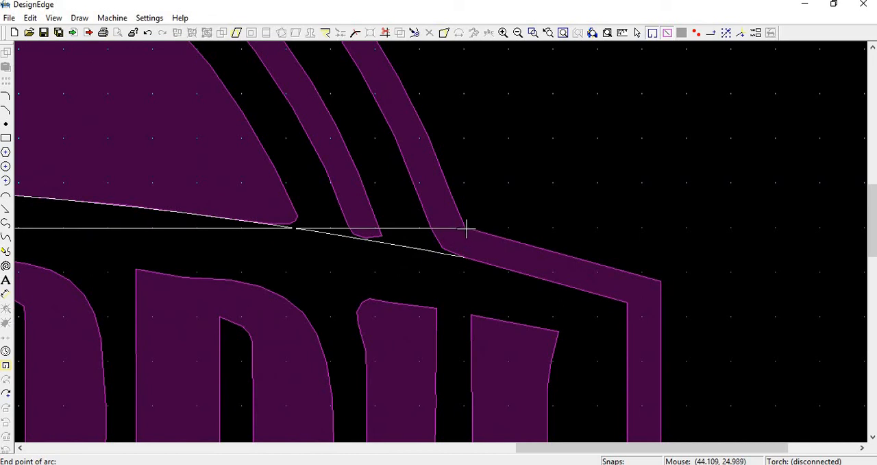
pyautogui.click(459, 231)
pyautogui.scroll(-2, 459, 231)
pyautogui.scroll(-1, 440, 235)
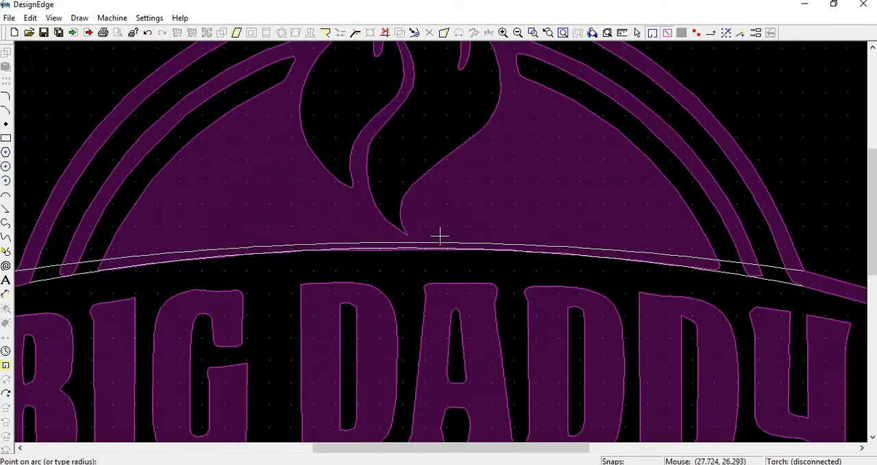
pyautogui.scroll(3, 441, 241)
pyautogui.scroll(-2, 441, 241)
pyautogui.click(441, 241)
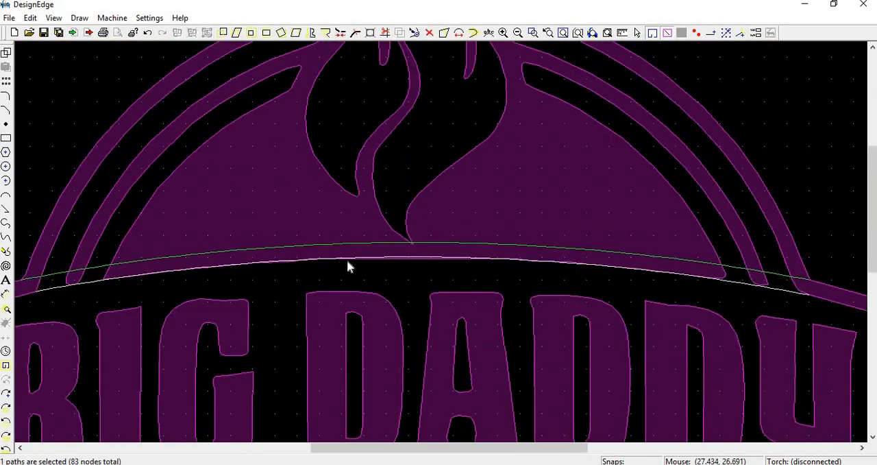
# Trim the upper arc's overhang, the inner border between the arcs, and the left ring strip's rounded end with the arc piece crossing it.
pyautogui.scroll(2, 433, 249)
pyautogui.press('t')
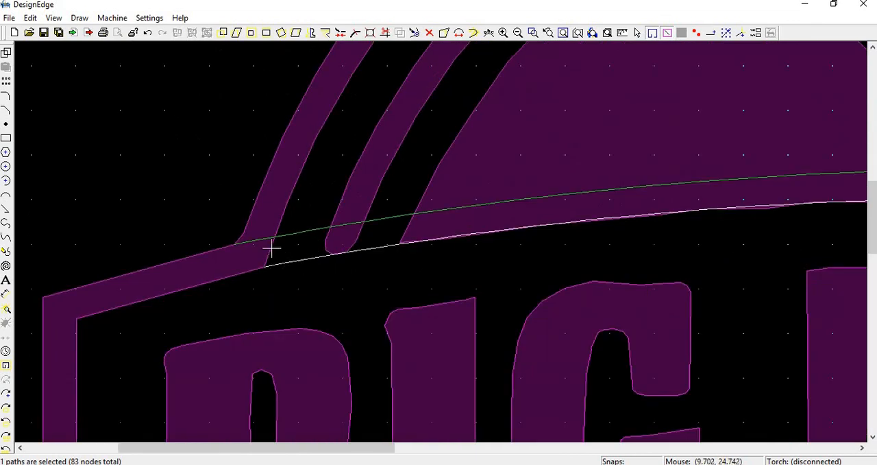
pyautogui.click(258, 241)
pyautogui.click(271, 248)
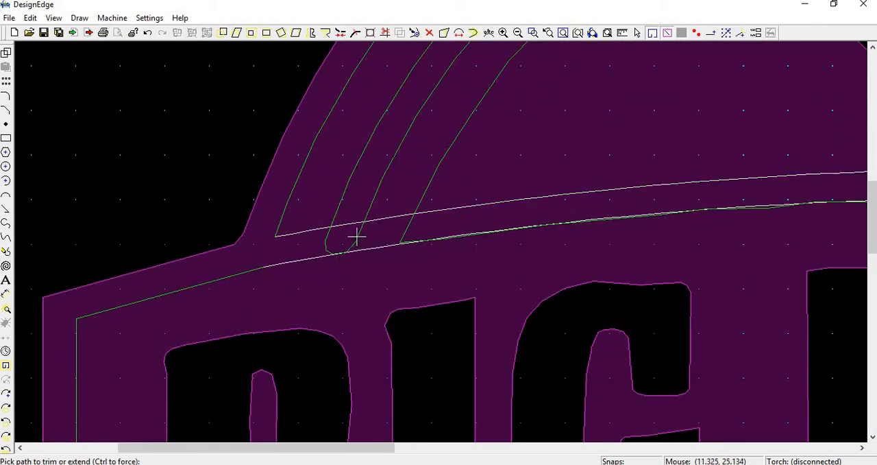
pyautogui.click(356, 236)
pyautogui.click(329, 242)
pyautogui.click(348, 221)
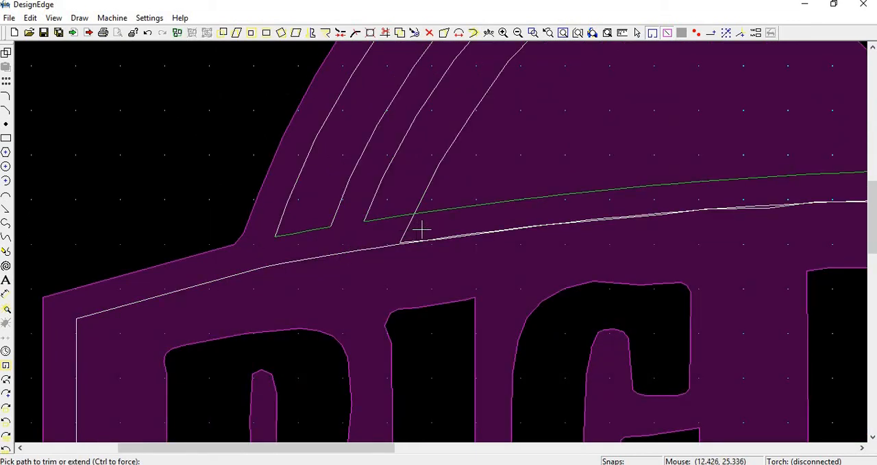
# Trim the left panel's corner below the upper arc and the arc's span across the centre, and delete the leftover piece at the flame tip.
pyautogui.click(413, 229)
pyautogui.click(497, 203)
pyautogui.scroll(-2, 497, 203)
pyautogui.scroll(1, 579, 244)
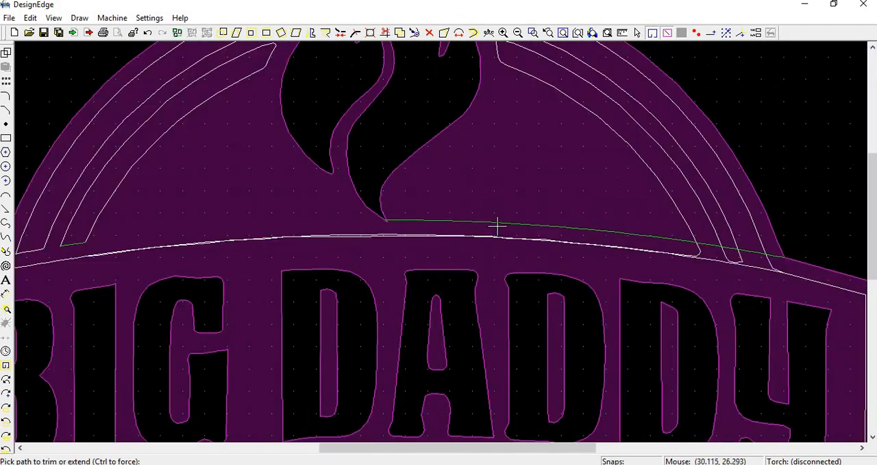
pyautogui.click(497, 225)
pyautogui.scroll(1, 405, 230)
pyautogui.press('Escape')
pyautogui.moveTo(397, 206); pyautogui.dragTo(335, 237)
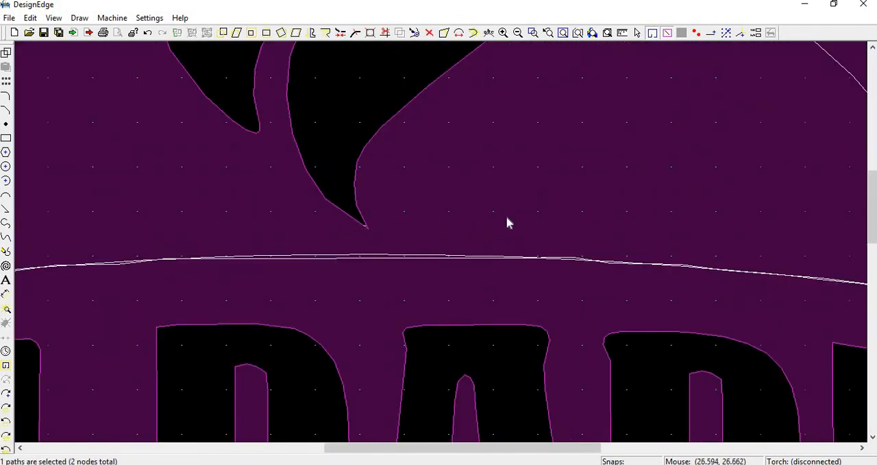
pyautogui.press('Delete')
# Check the new lower arc against the old traced edge and trim the right panel's rounded corner below the upper arc.
pyautogui.click(466, 259)
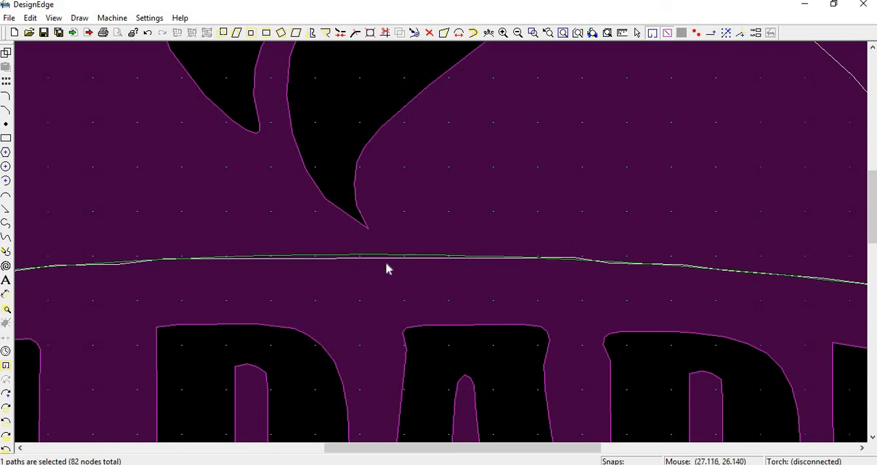
pyautogui.scroll(-2, 421, 247)
pyautogui.scroll(2, 308, 247)
pyautogui.scroll(1, 676, 242)
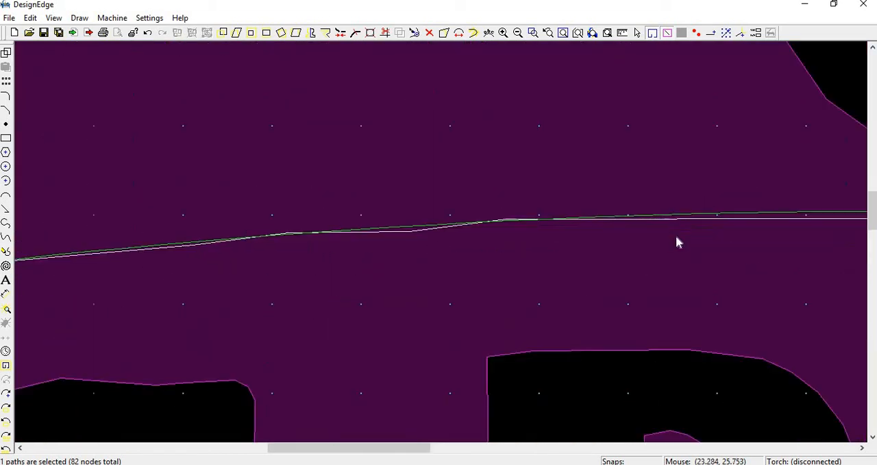
pyautogui.click(421, 233)
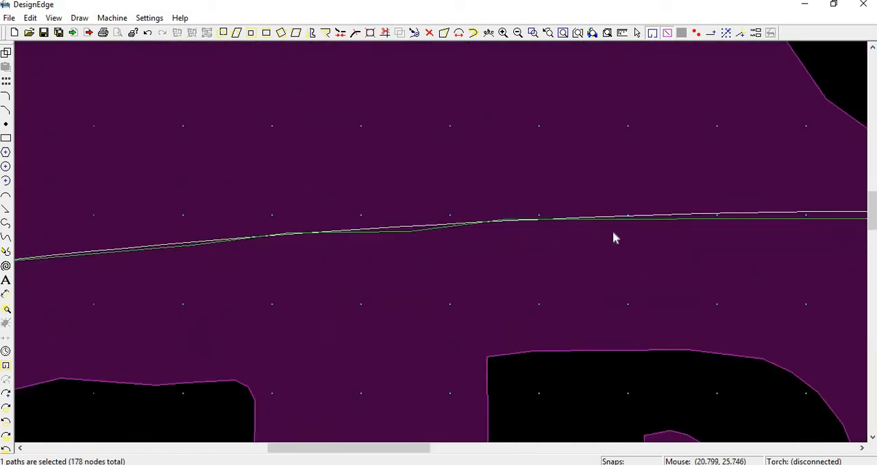
pyautogui.scroll(-2, 612, 230)
pyautogui.scroll(1, 443, 247)
pyautogui.scroll(2, 433, 240)
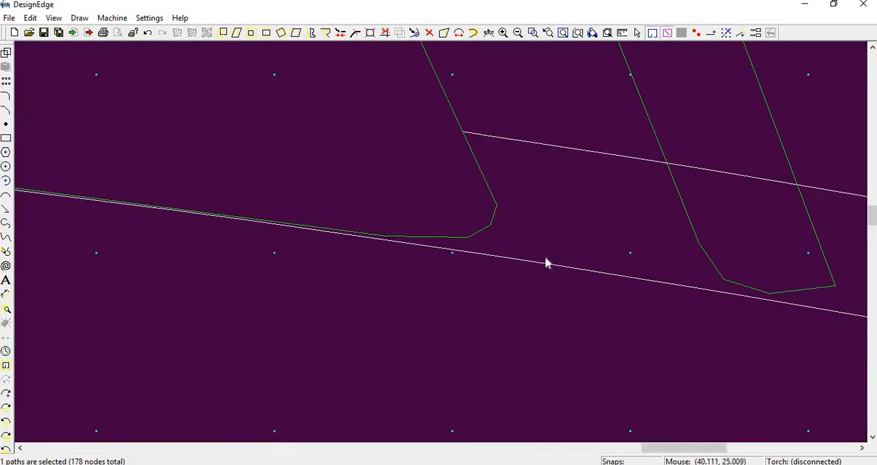
pyautogui.click(486, 229)
pyautogui.scroll(-4, 328, 241)
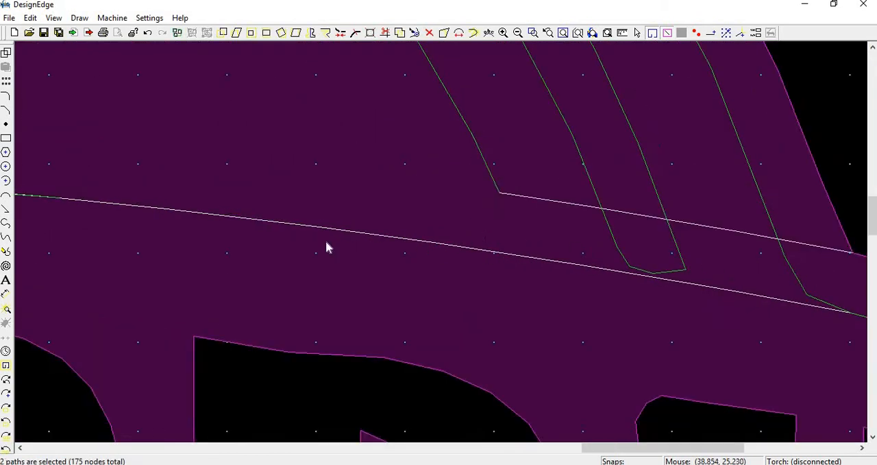
# Try deleting the new arc along the banner's top edge and undo the deletion.
pyautogui.click(390, 237)
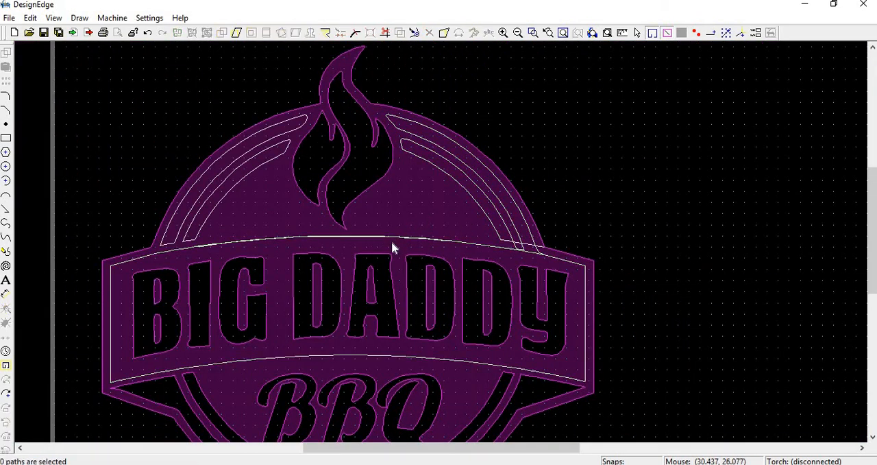
pyautogui.press('Delete')
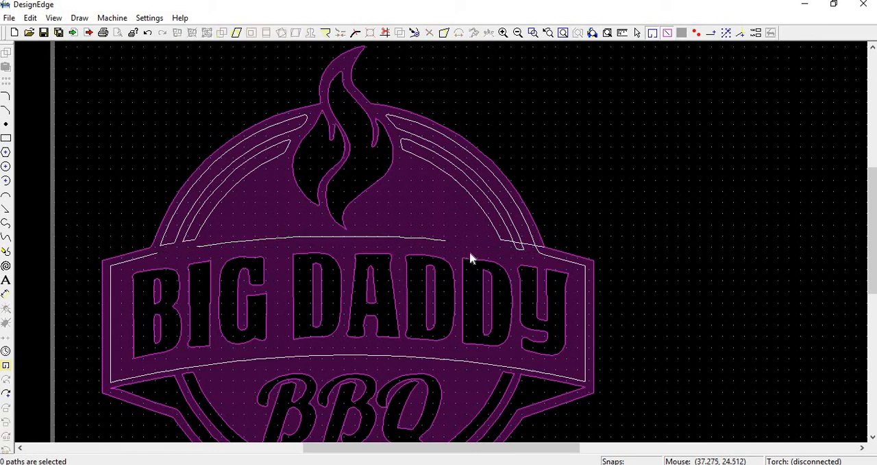
pyautogui.hotkey('ctrl', 'z')
# Trim the old traced edge where it merges with the new lower arc and delete its uneven leftover piece.
pyautogui.scroll(5, 432, 237)
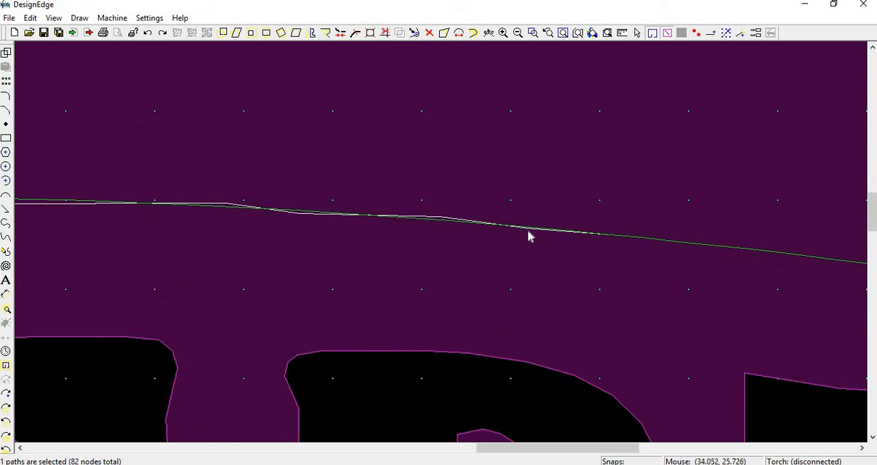
pyautogui.press('t')
pyautogui.click(564, 233)
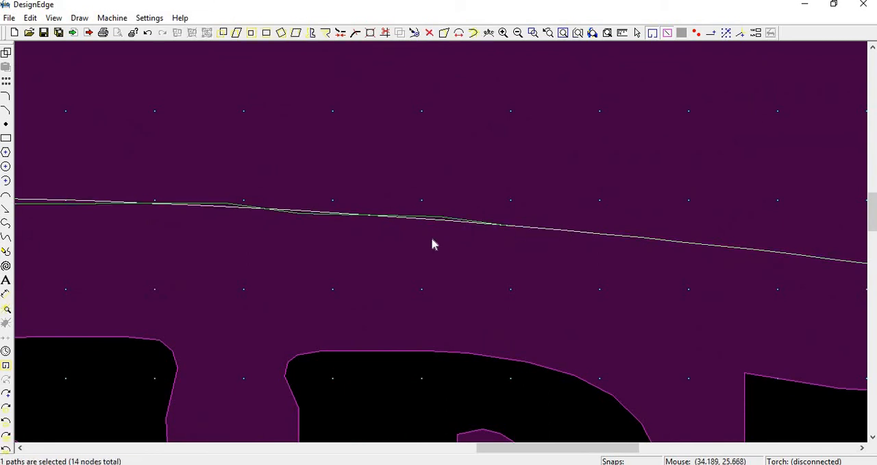
pyautogui.scroll(-2, 436, 241)
pyautogui.scroll(-2, 442, 247)
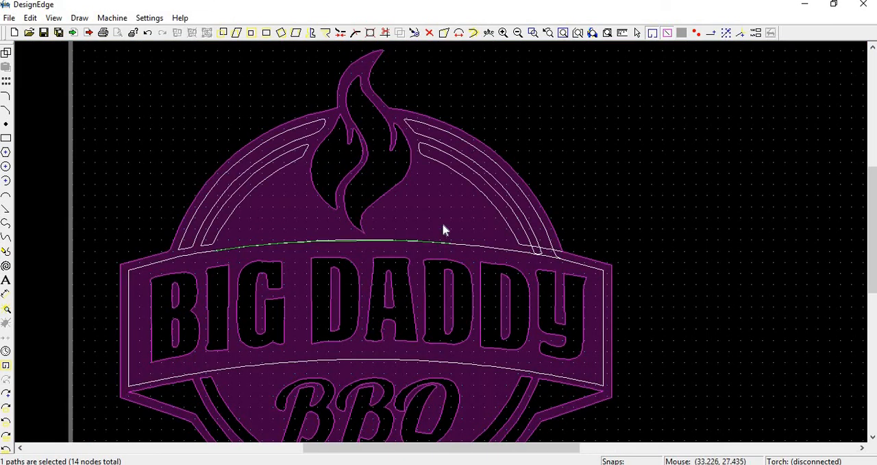
pyautogui.click(443, 229)
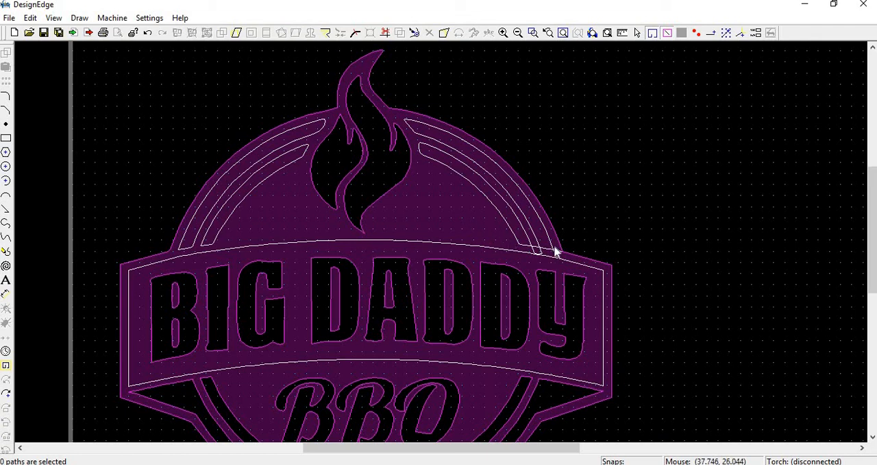
# Trim the right ring strip's rounded end, the upper arc's overhang and crossing piece, and the inner border between the arcs at the right corner.
pyautogui.scroll(2, 555, 252)
pyautogui.press('t')
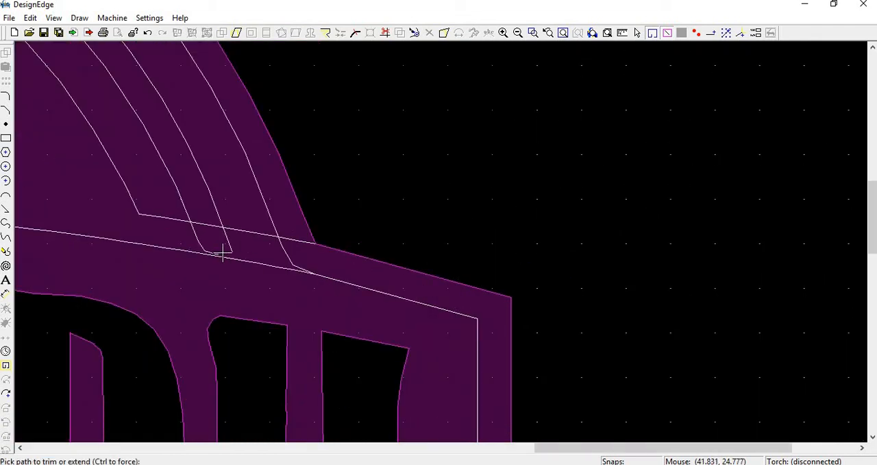
pyautogui.click(222, 251)
pyautogui.scroll(-1, 207, 224)
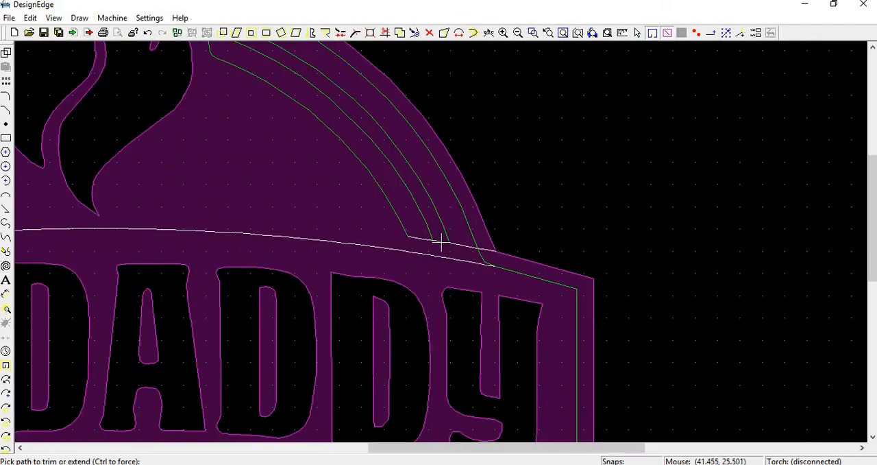
pyautogui.scroll(-2, 442, 239)
pyautogui.scroll(2, 446, 237)
pyautogui.click(502, 252)
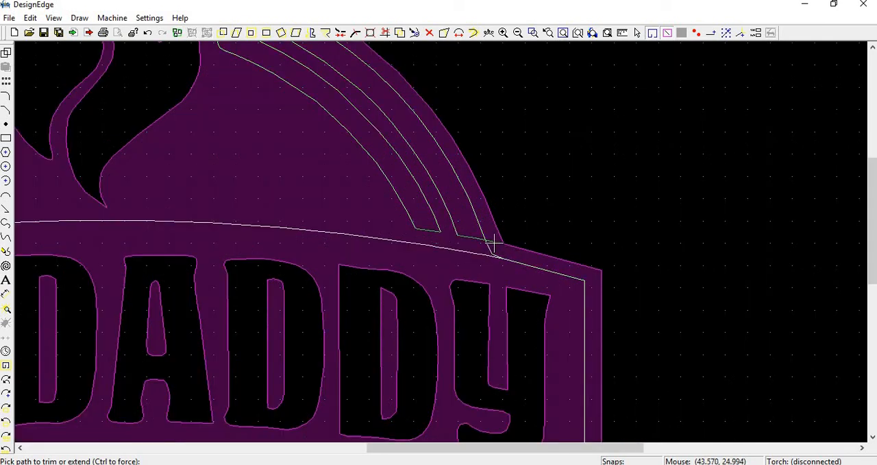
pyautogui.click(491, 248)
pyautogui.press('Escape')
pyautogui.scroll(-2, 441, 244)
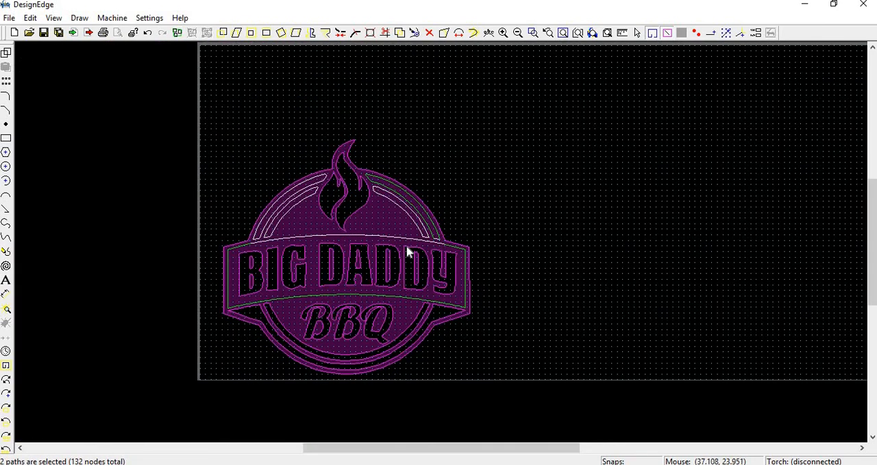
# Join the trimmed paths of the banner border and the ring strips in the logo's upper half into closed shapes.
pyautogui.press('c')
pyautogui.click(415, 223)
pyautogui.press('c')
pyautogui.click(296, 198)
pyautogui.press('c')
pyautogui.click(291, 191)
pyautogui.press('c')
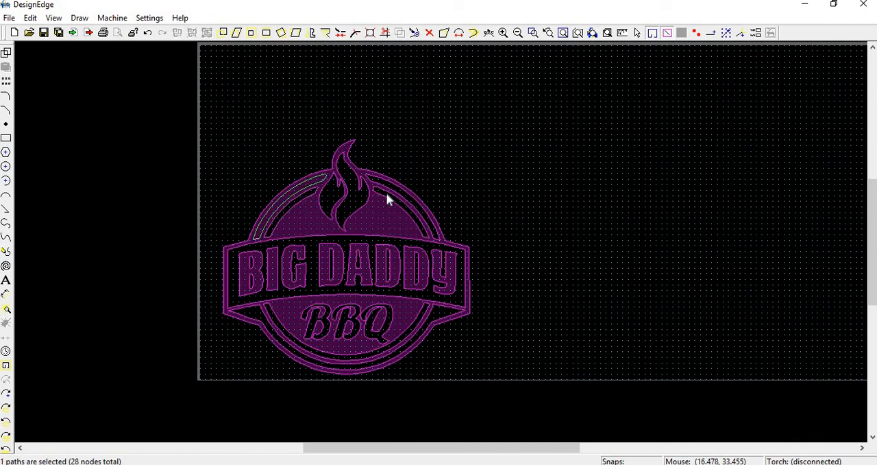
# Draw a three-point arc from the banner's left side border to its right, curving through the bottoms of the BIG DADDY letters.
pyautogui.scroll(3, 429, 294)
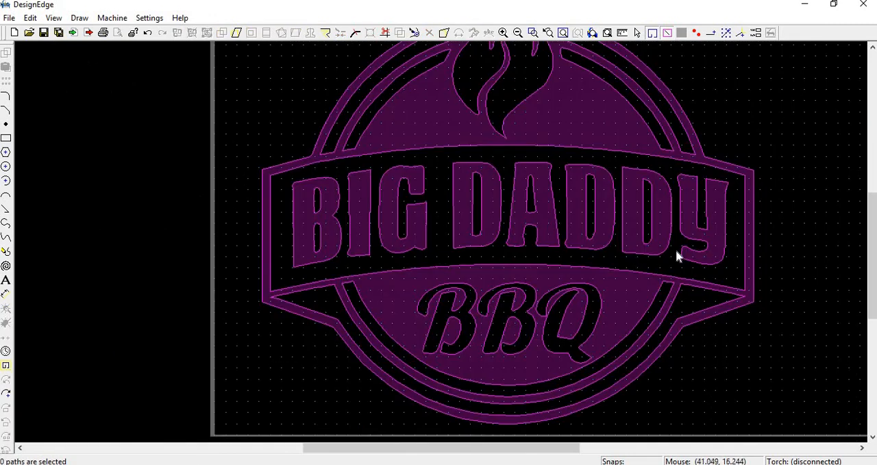
pyautogui.press('a')
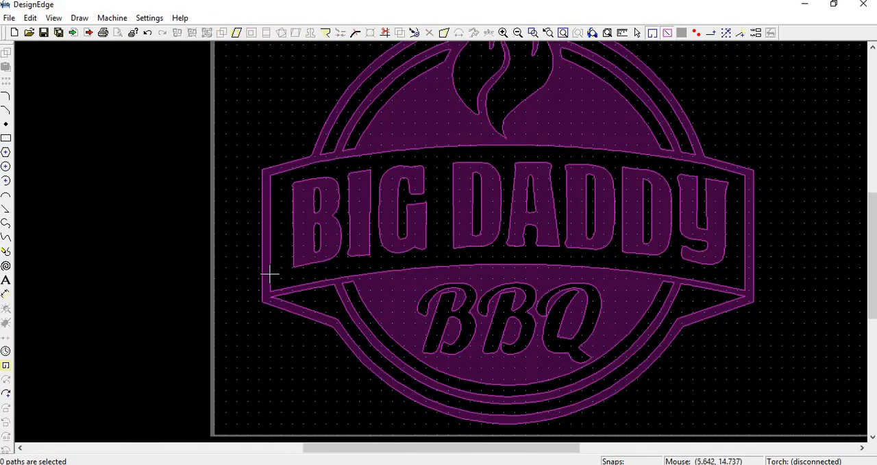
pyautogui.click(267, 270)
pyautogui.scroll(-1, 546, 264)
pyautogui.scroll(1, 568, 242)
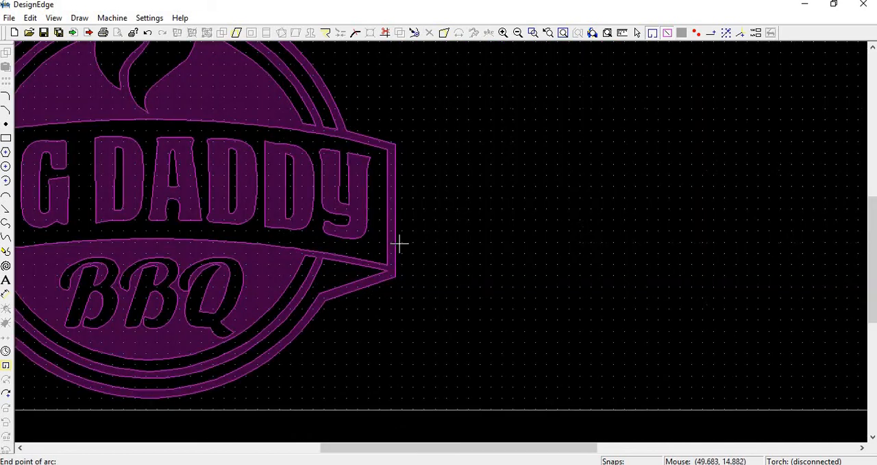
pyautogui.scroll(1, 399, 242)
pyautogui.scroll(-1, 432, 242)
pyautogui.scroll(-1, 438, 241)
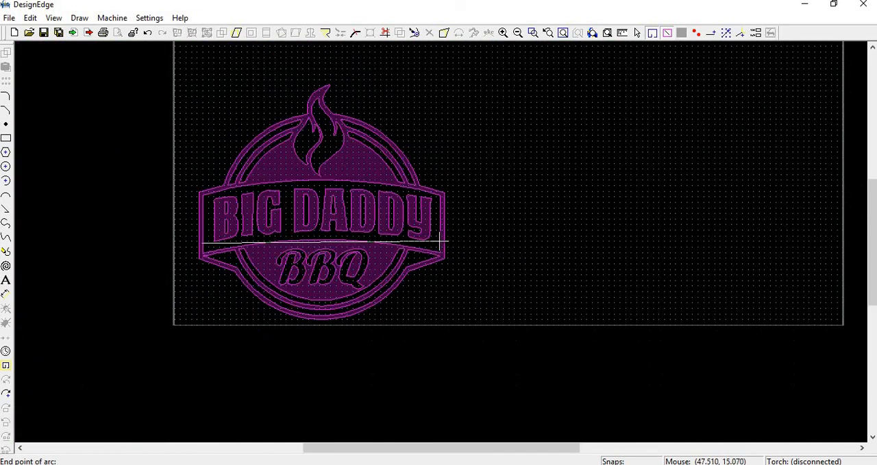
pyautogui.scroll(1, 444, 243)
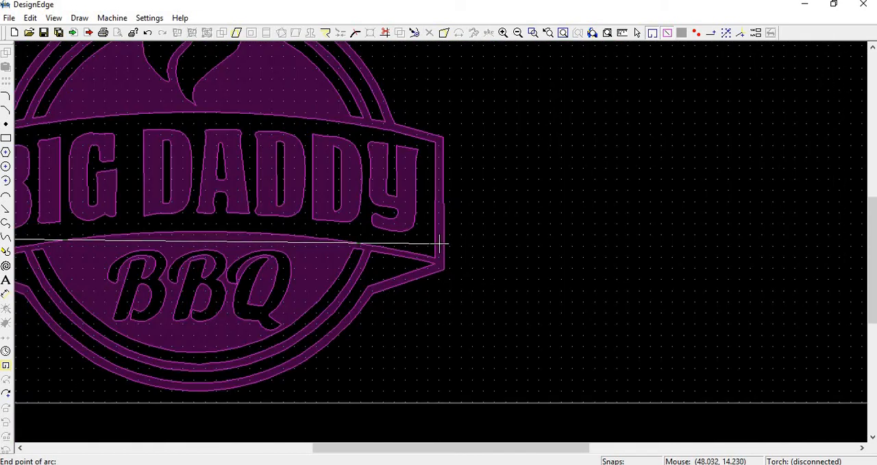
pyautogui.click(441, 240)
pyautogui.scroll(-1, 439, 239)
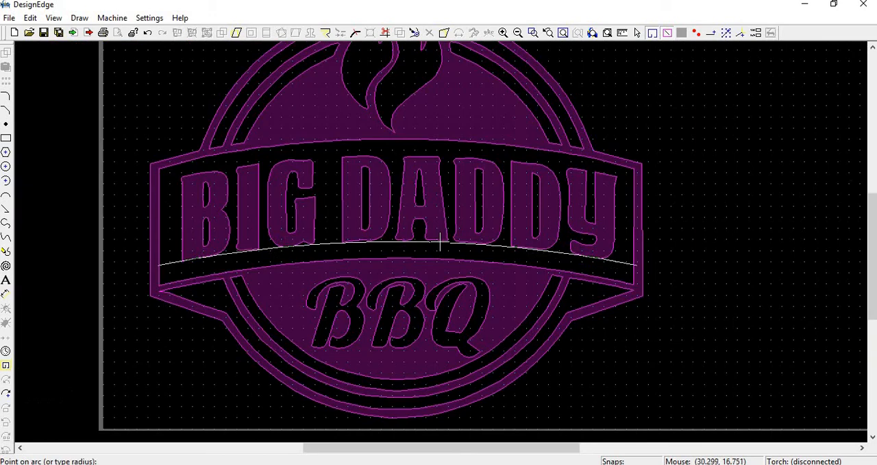
pyautogui.scroll(1, 440, 238)
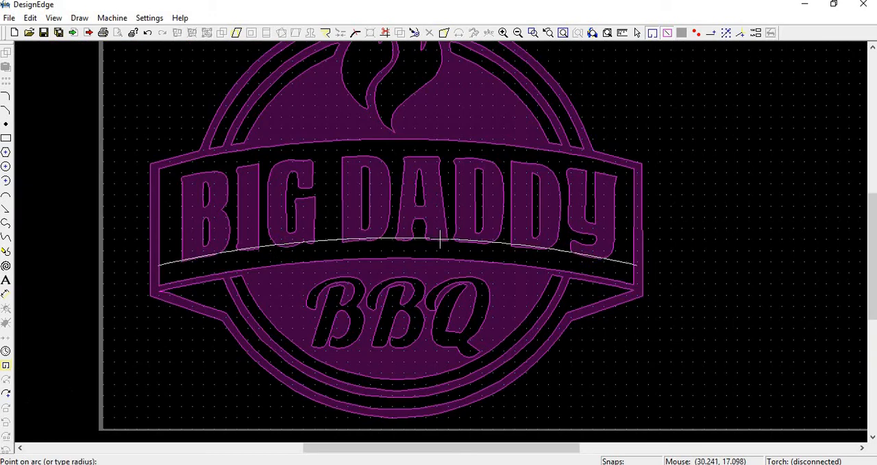
pyautogui.click(441, 240)
# Try offsetting the new arc by 0.25 towards its upper side, across the BIG DADDY letters.
pyautogui.write('o')
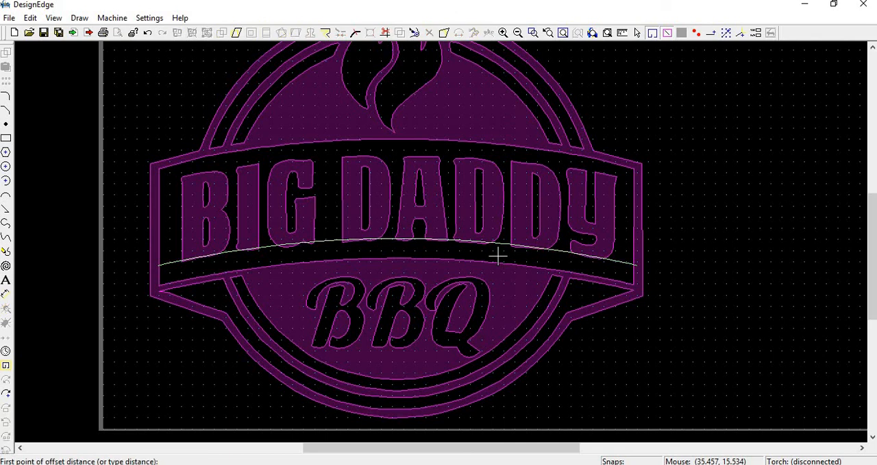
pyautogui.write('.25')
pyautogui.press('Return')
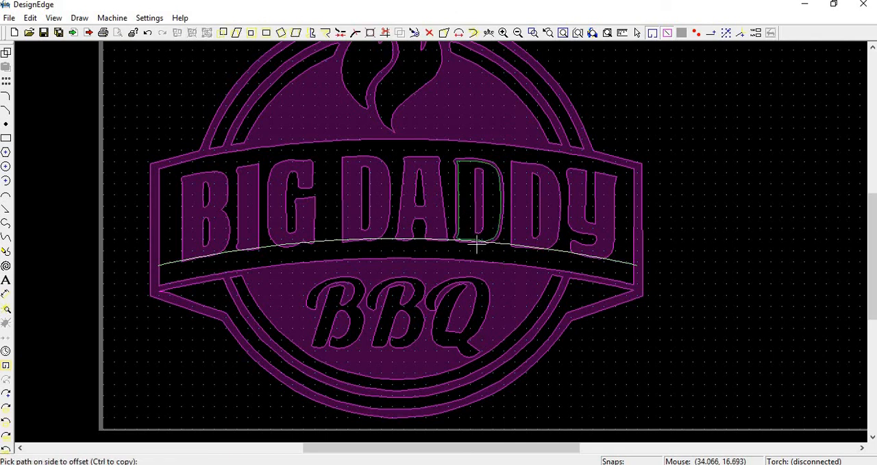
pyautogui.click(477, 243)
pyautogui.scroll(2, 440, 240)
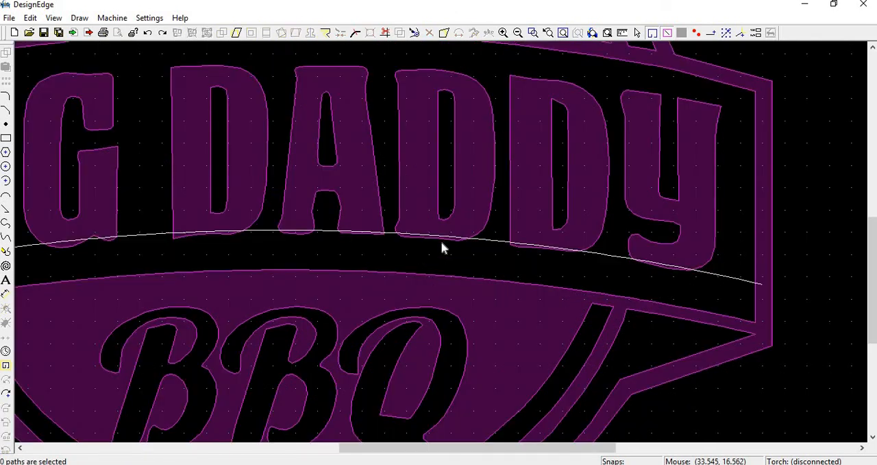
pyautogui.press('o')
pyautogui.press('Return')
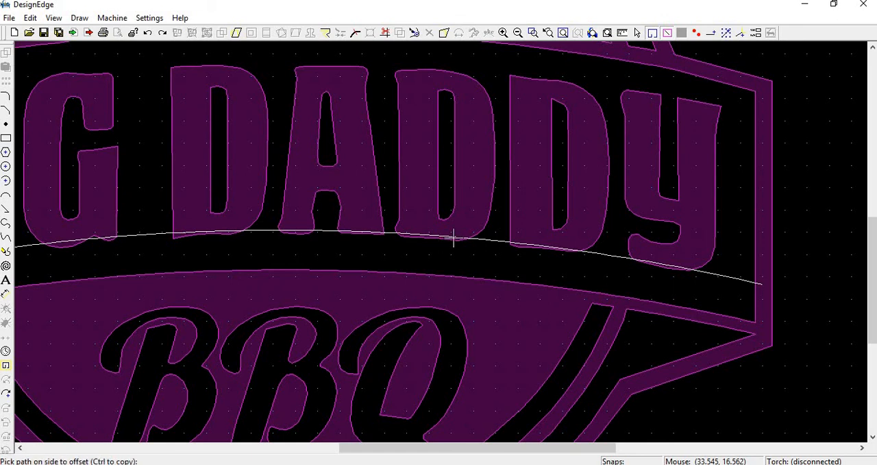
pyautogui.click(478, 251)
pyautogui.scroll(-3, 368, 268)
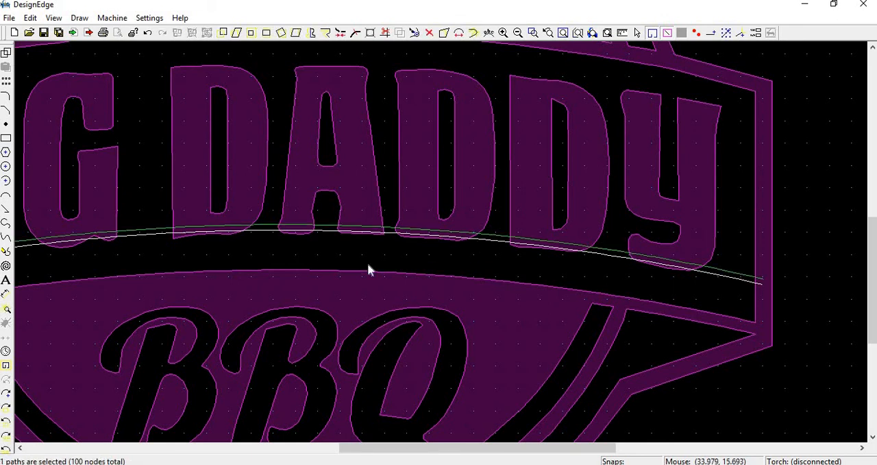
# Offset the original arc by 0.25 towards its lower side and remove the upper offset copy.
pyautogui.scroll(4, 456, 248)
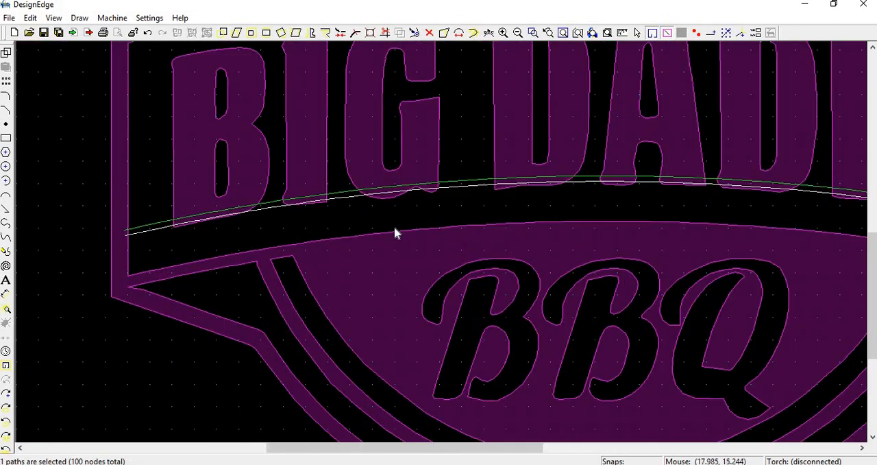
pyautogui.scroll(2, 395, 228)
pyautogui.scroll(-2, 462, 242)
pyautogui.press('Return')
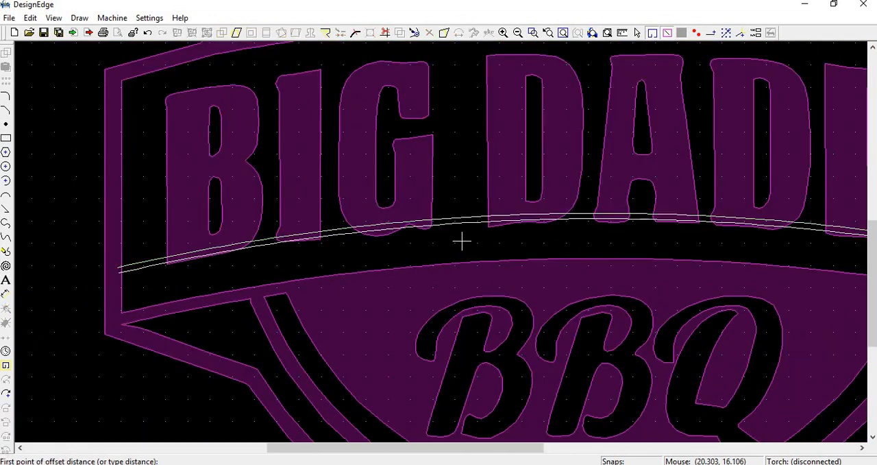
pyautogui.press('Return')
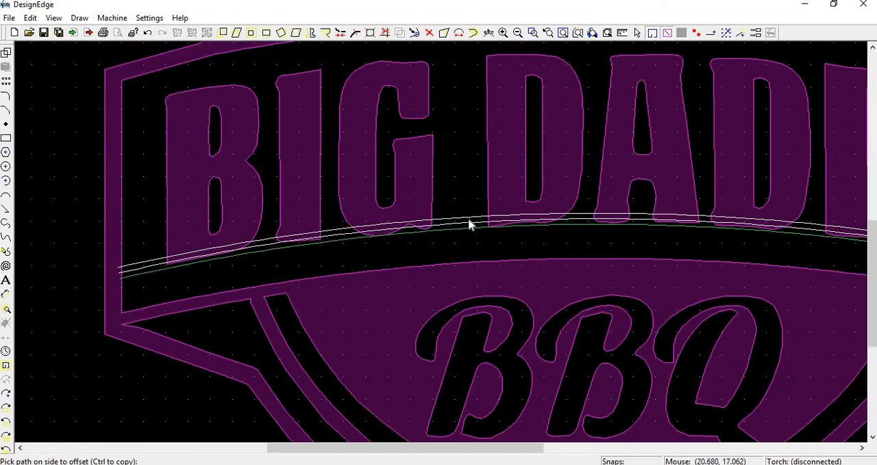
pyautogui.click(471, 223)
pyautogui.press('Escape')
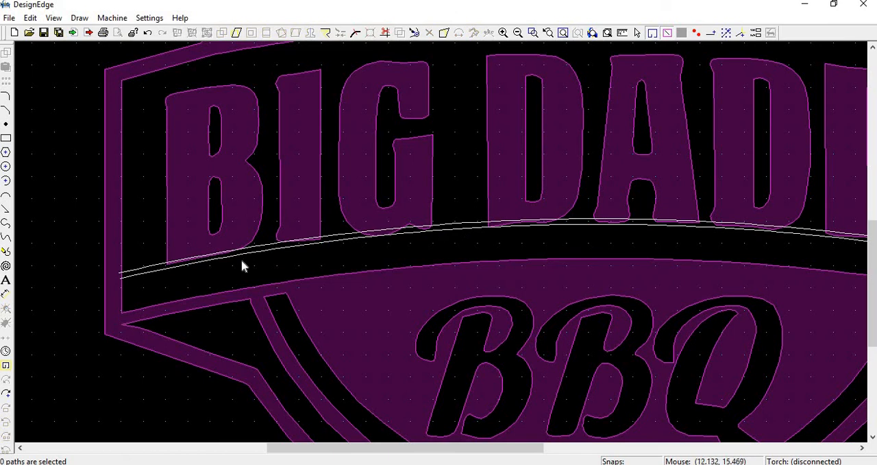
# Trim both arcs' overhanging left ends and the piece of the banner's inner border between them.
pyautogui.scroll(2, 199, 260)
pyautogui.press('t')
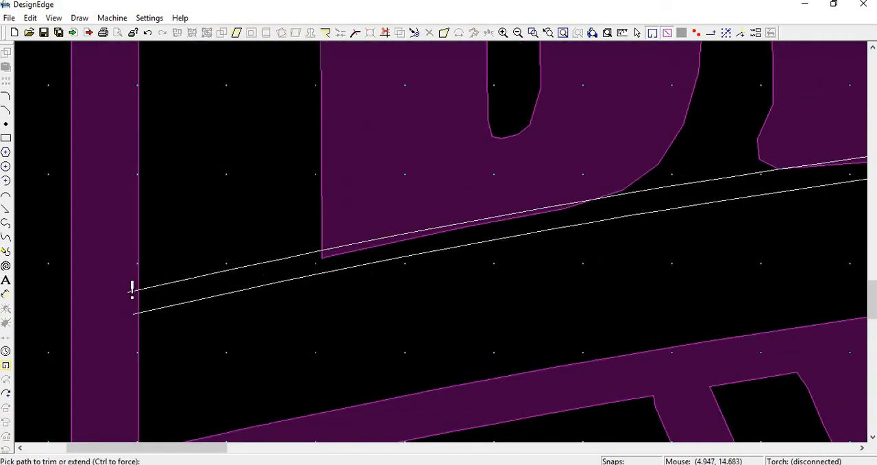
pyautogui.click(132, 289)
pyautogui.click(133, 309)
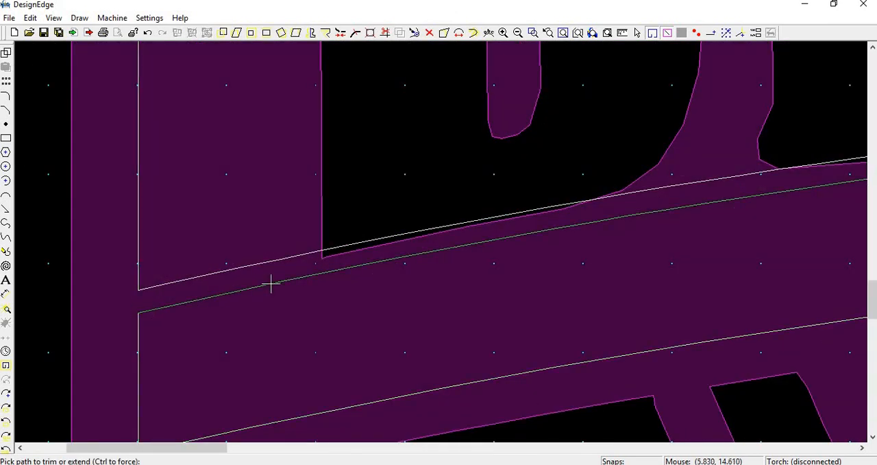
# Trim the upper arc inside the letters B, I and G, and their old bottom edges below it.
pyautogui.click(384, 243)
pyautogui.scroll(-1, 568, 219)
pyautogui.scroll(1, 472, 218)
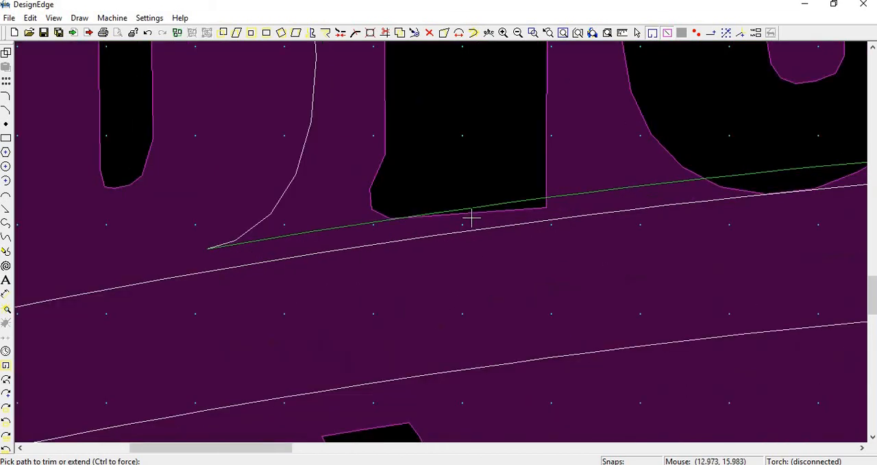
pyautogui.click(471, 218)
pyautogui.scroll(-1, 598, 233)
pyautogui.click(615, 225)
pyautogui.click(616, 221)
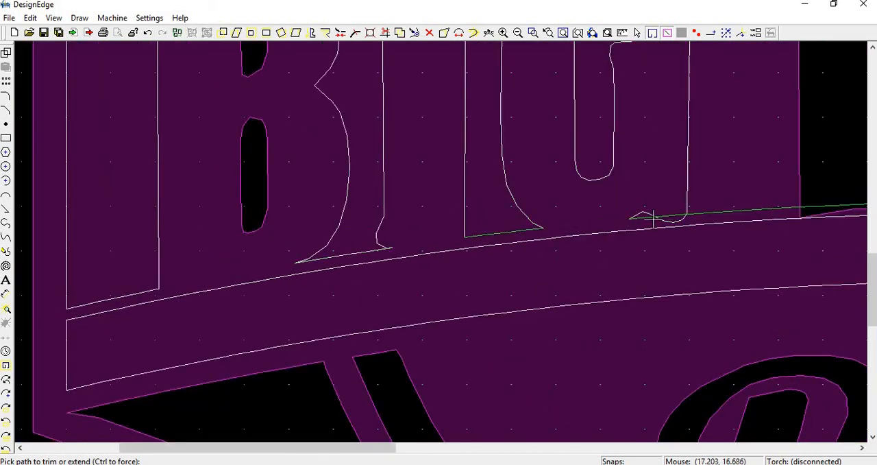
pyautogui.scroll(1, 669, 218)
pyautogui.click(457, 245)
pyautogui.click(459, 234)
pyautogui.press('Escape')
pyautogui.press('Escape')
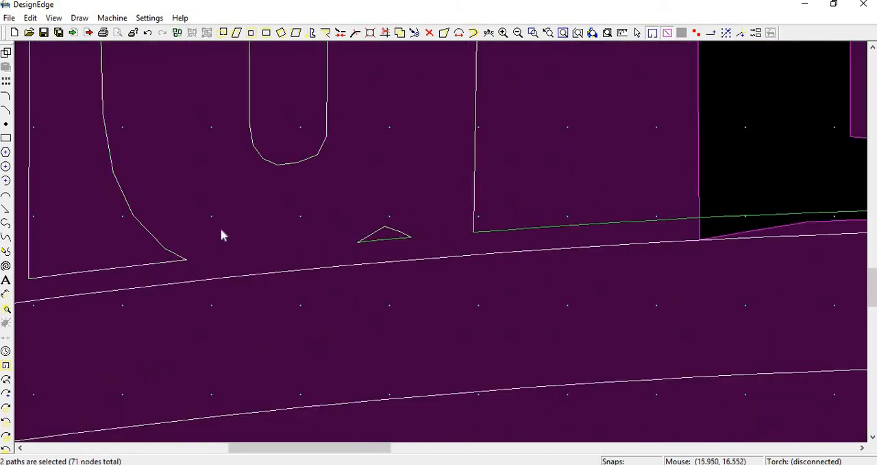
# Trim the upper arc and the old bottom edges at the first D and the A of DADDY.
pyautogui.scroll(-2, 445, 238)
pyautogui.scroll(1, 446, 237)
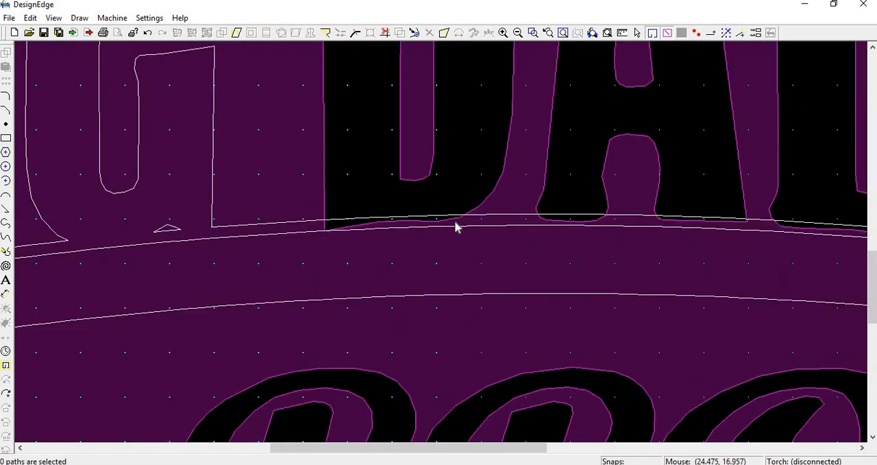
pyautogui.press('t')
pyautogui.click(363, 225)
pyautogui.click(410, 218)
pyautogui.click(567, 219)
pyautogui.click(574, 213)
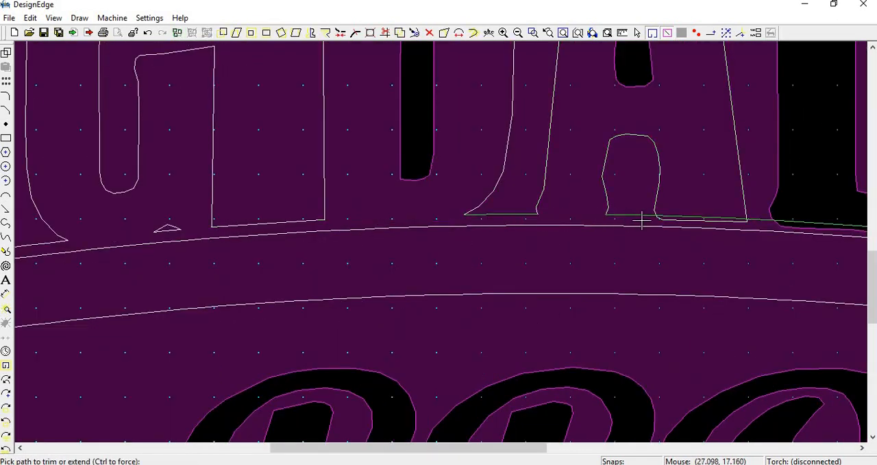
pyautogui.click(668, 218)
# Trim the upper arc and the old bottom edges at the last two Ds and the Y of DADDY.
pyautogui.scroll(-2, 671, 217)
pyautogui.scroll(2, 505, 251)
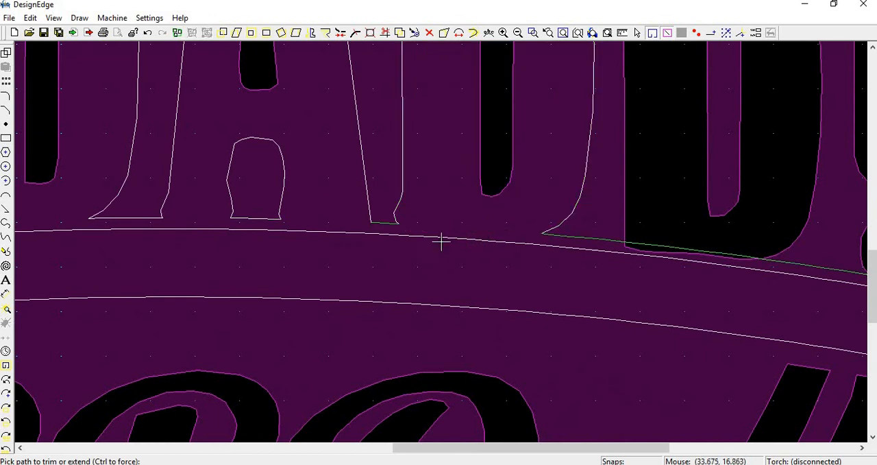
pyautogui.scroll(-3, 442, 240)
pyautogui.scroll(1, 607, 259)
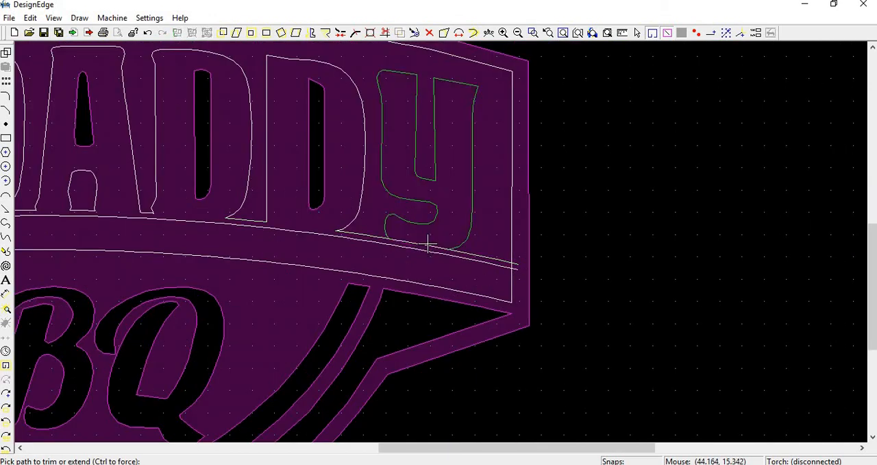
pyautogui.click(428, 244)
# Window-select the whole logo, join the trimmed letter, arc and banner border paths, and select the joined banner path.
pyautogui.press('Escape')
pyautogui.scroll(-2, 453, 244)
pyautogui.moveTo(544, 88); pyautogui.dragTo(74, 396)
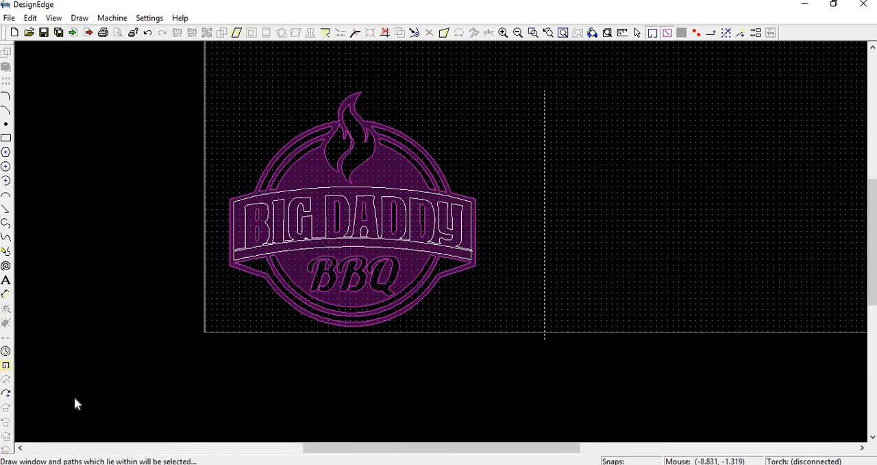
pyautogui.hotkey('ctrl', 'j')
pyautogui.click(409, 376)
pyautogui.scroll(3, 442, 247)
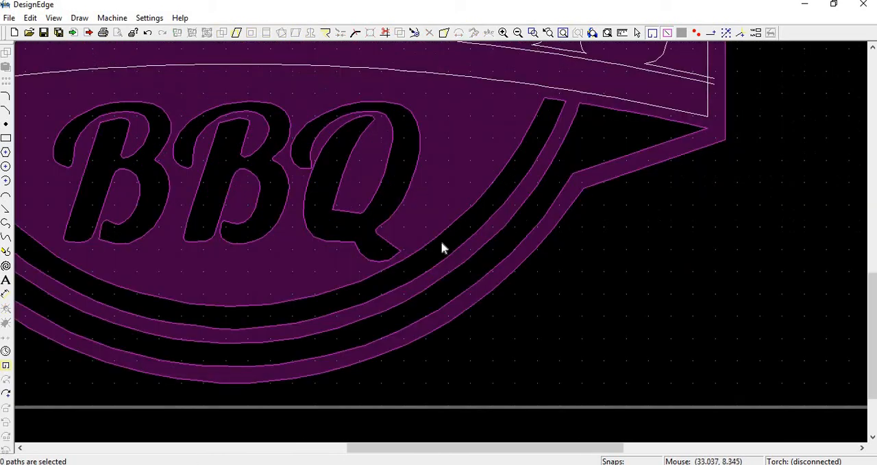
pyautogui.click(443, 270)
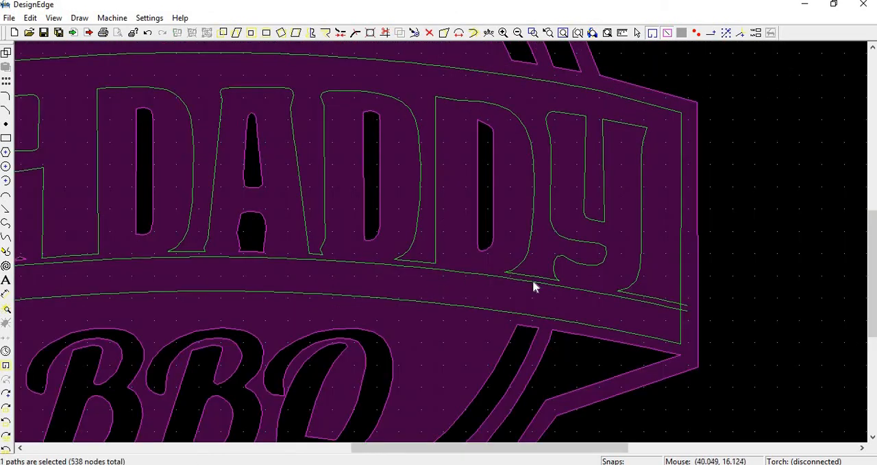
pyautogui.click(533, 277)
pyautogui.click(537, 281)
# Trim both arcs' overhanging ends at the banner's right inner border and the border piece between them.
pyautogui.scroll(2, 536, 281)
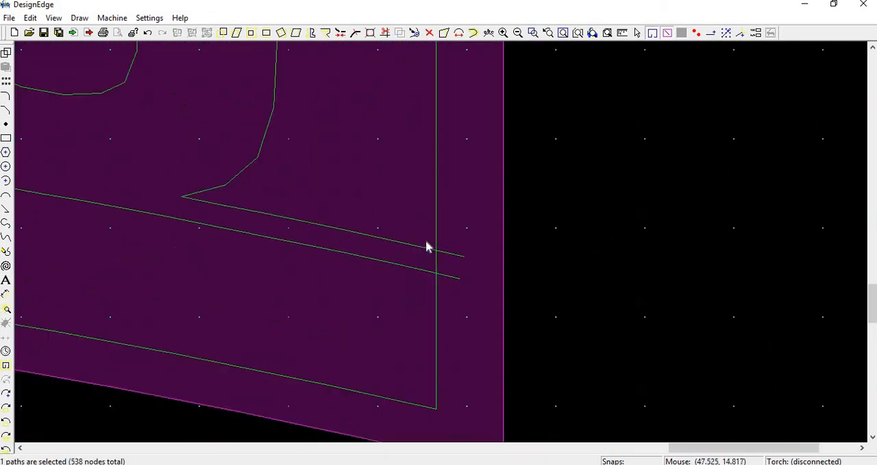
pyautogui.press('t')
pyautogui.click(452, 272)
pyautogui.click(451, 255)
pyautogui.click(444, 255)
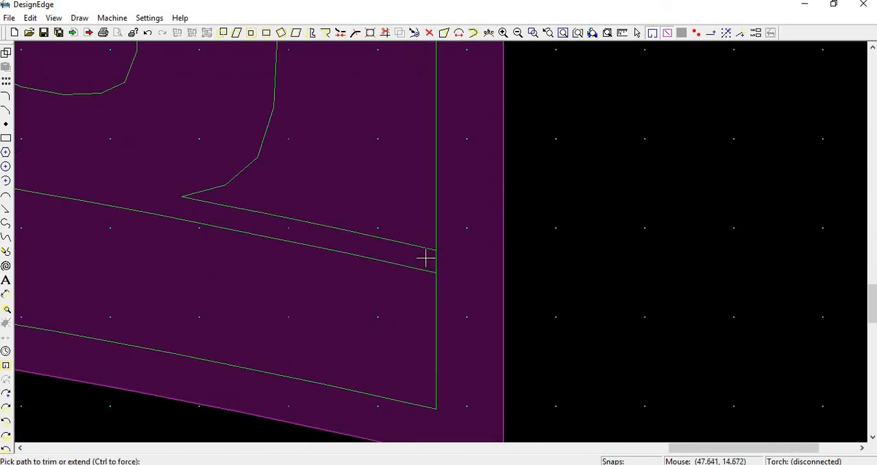
pyautogui.click(437, 260)
pyautogui.press('Escape')
pyautogui.scroll(-4, 518, 277)
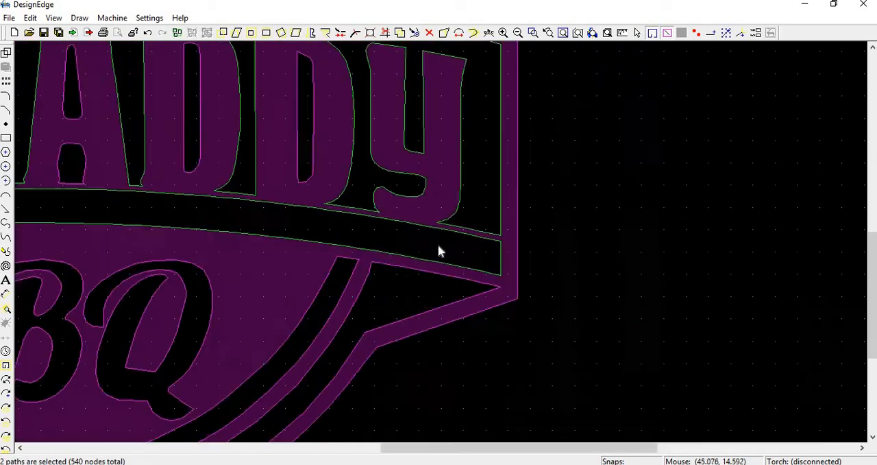
# Select all paths of the logo to check the cleaned-up shapes as a whole.
pyautogui.moveTo(501, 57); pyautogui.dragTo(85, 410)
pyautogui.press('z')
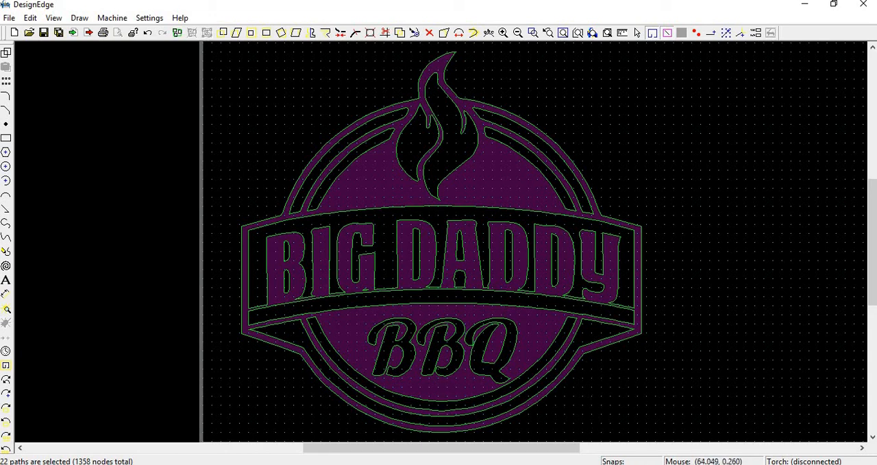
pyautogui.click(683, 464)
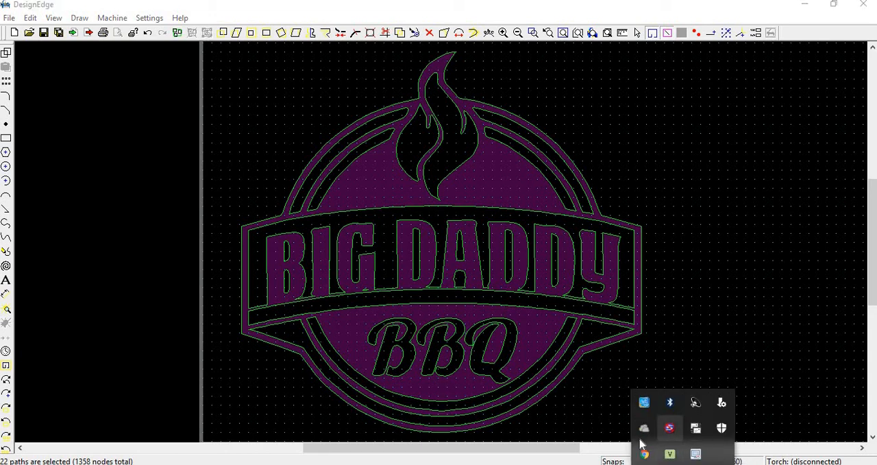